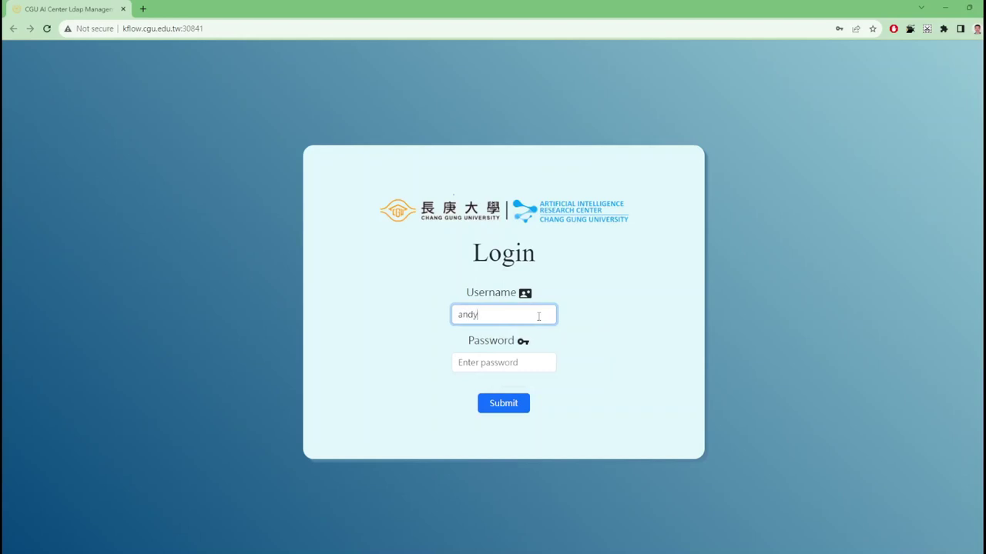
Enter the LDAP Manager username, correcting the first-name and surname initials to capitals
key(Tab)
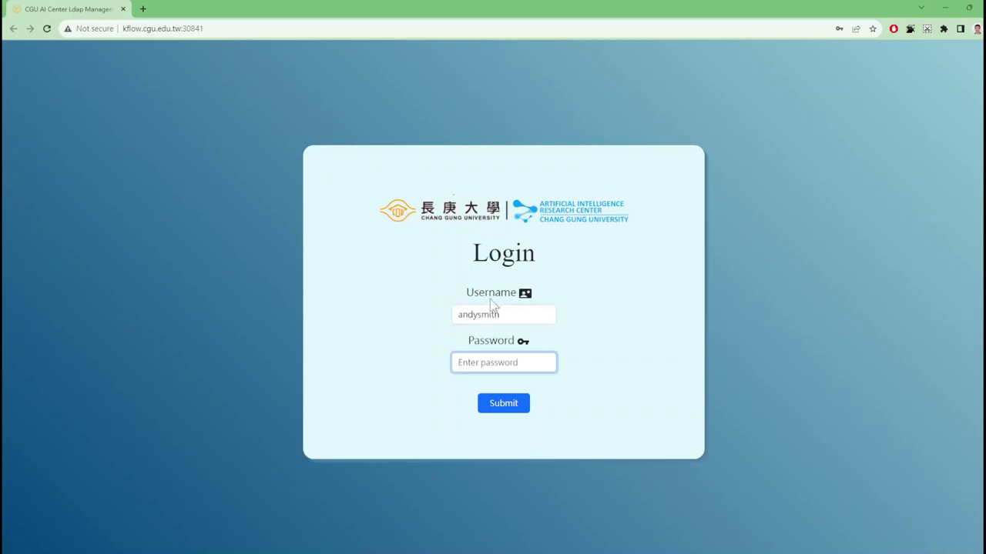
click(462, 315)
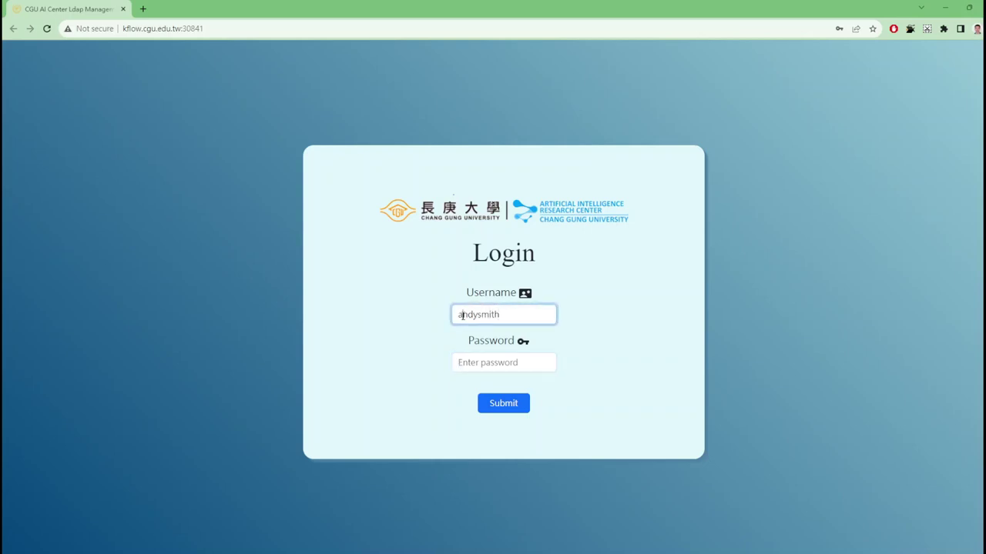
key(BackSpace)
text(A)
key(Right)
key(Right)
key(Right)
key(Right)
key(BackSpace)
text(S)
Enter the account password and submit the login
key(Tab)
text(password1)
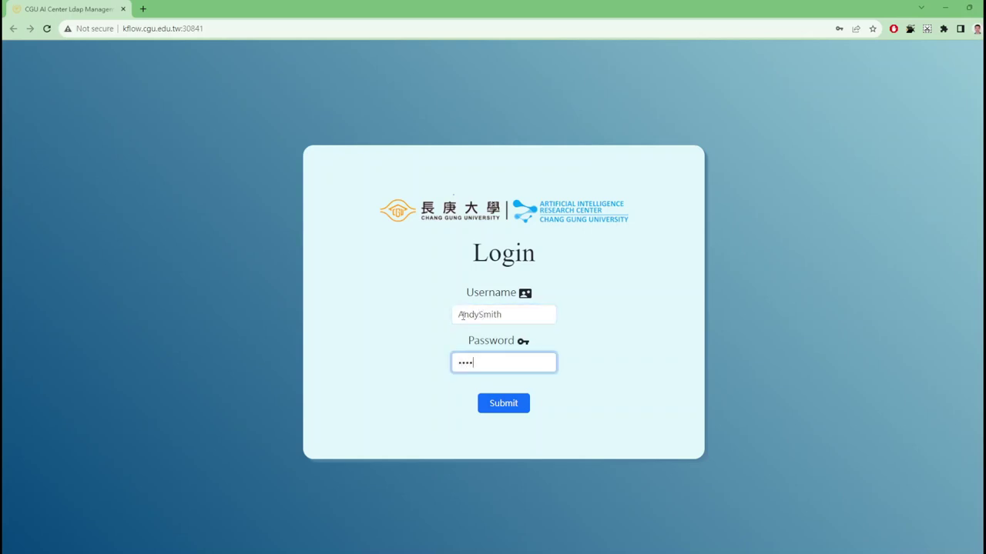
text(23)
key(Return)
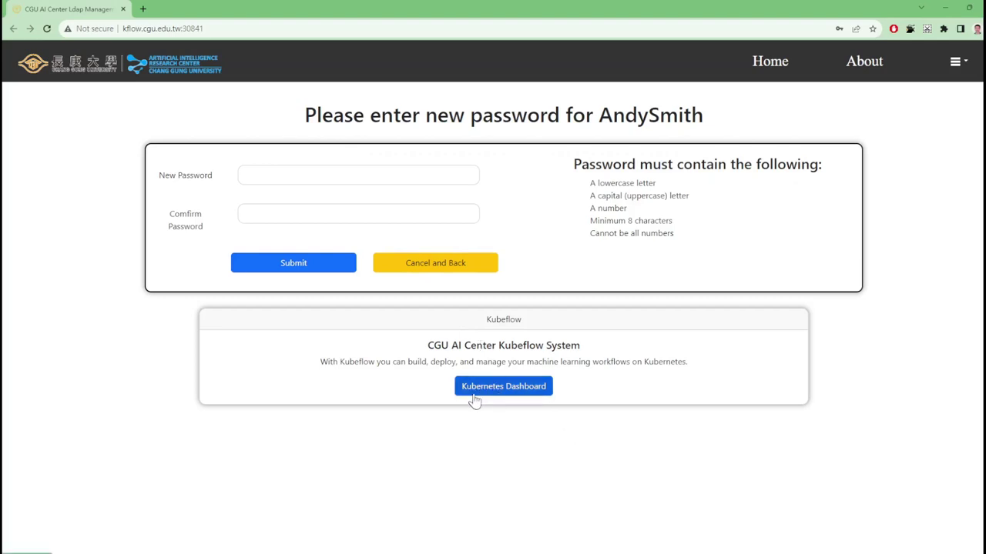
Log in to the Kubeflow dashboard with LDAP and open the Notebooks list
click(504, 388)
click(519, 166)
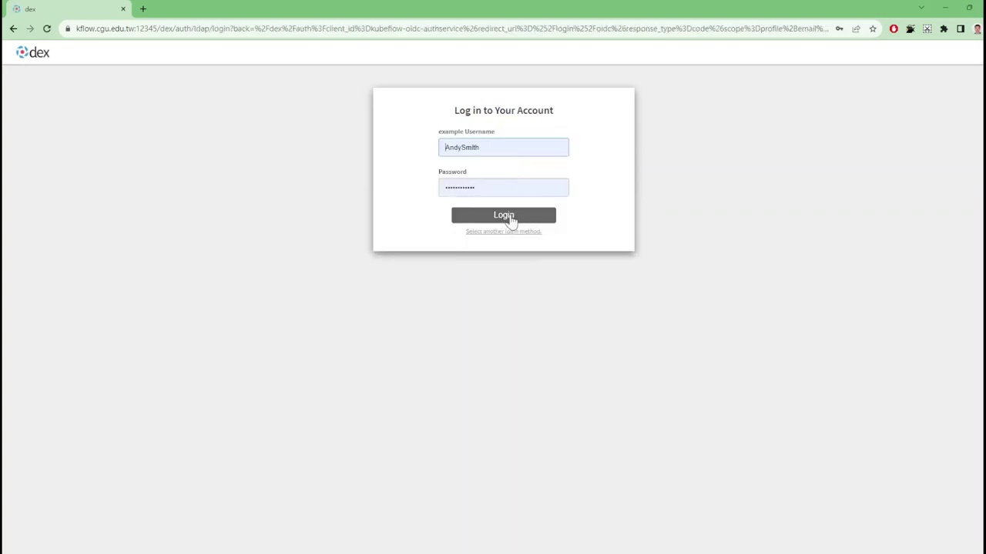
click(510, 217)
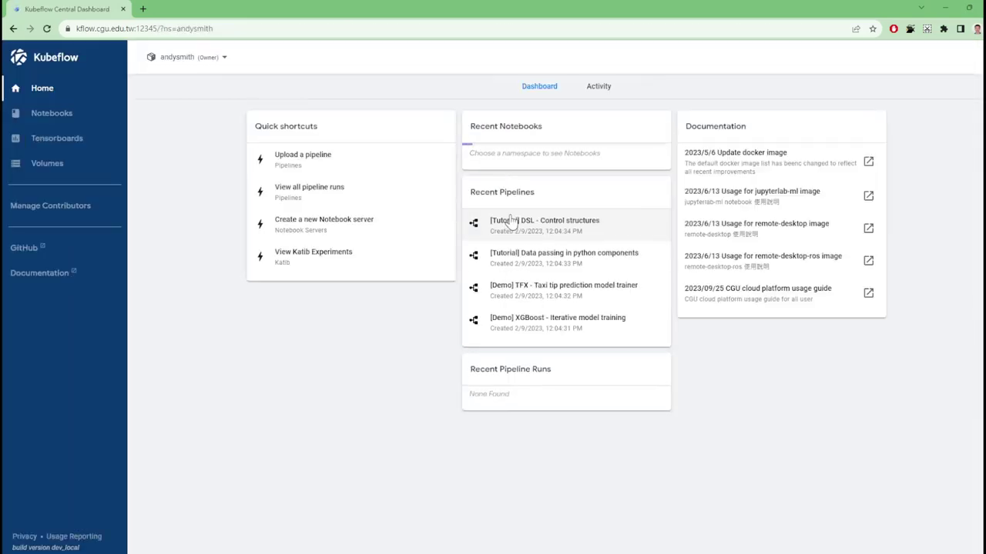
click(67, 116)
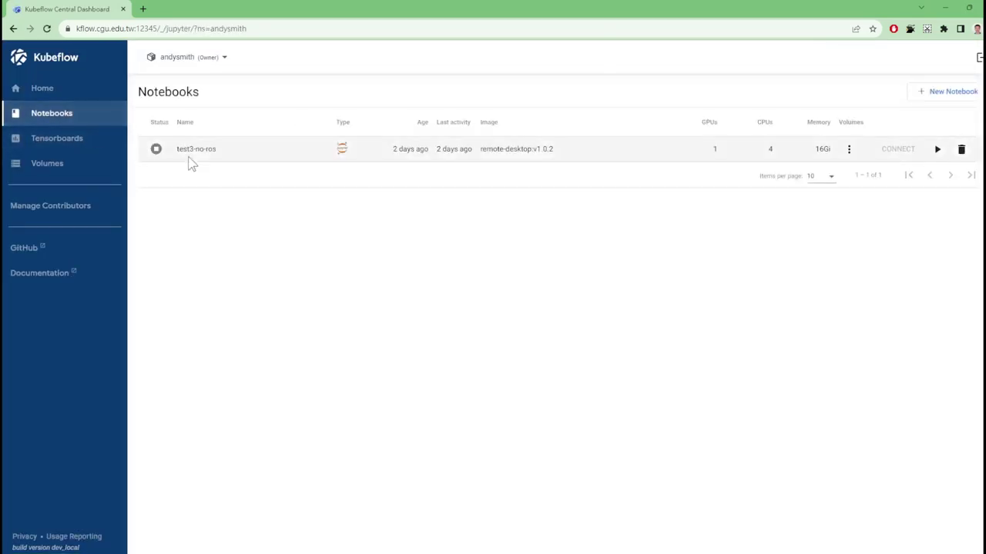
Start an advanced new notebook named test1005 with 4 CPUs and 16 Gi memory
click(945, 92)
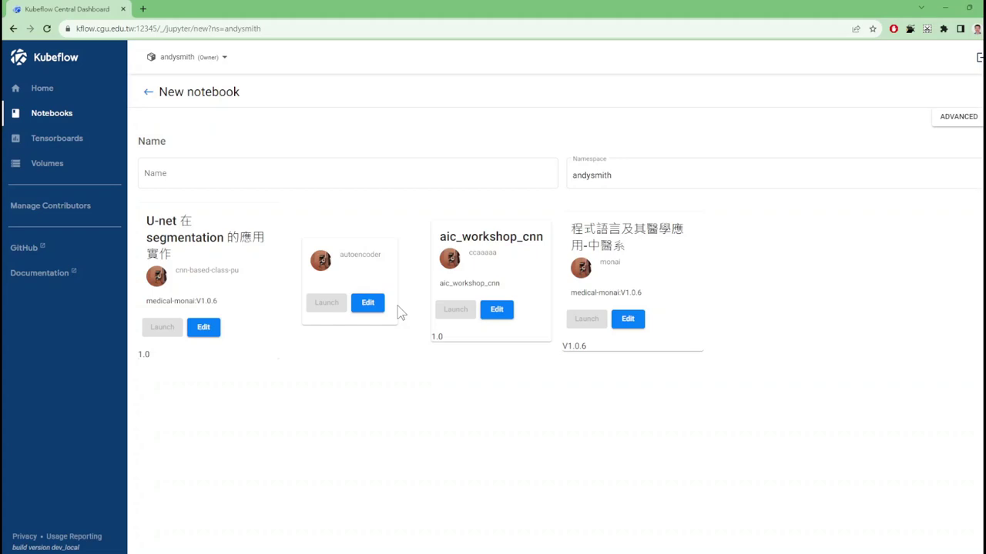
click(955, 119)
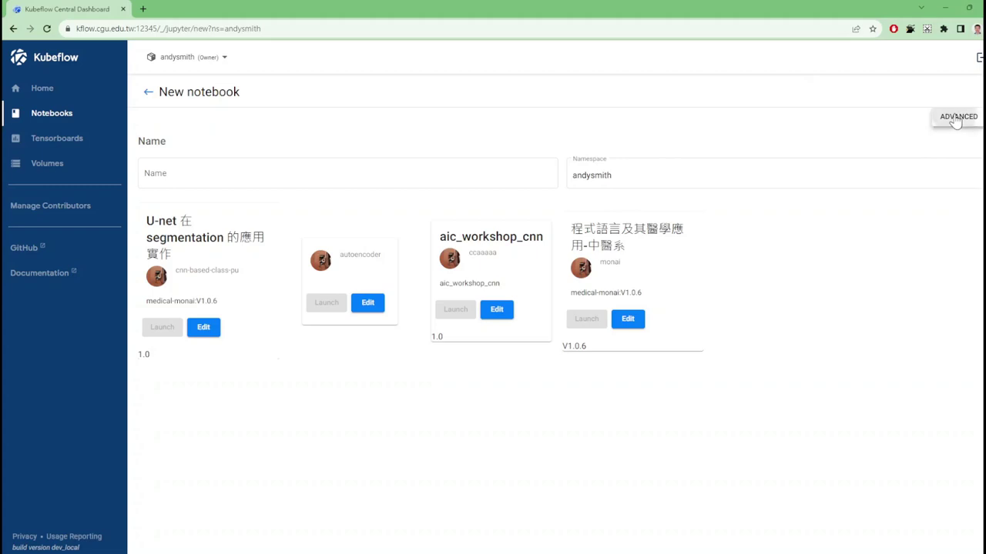
click(245, 158)
text(test)
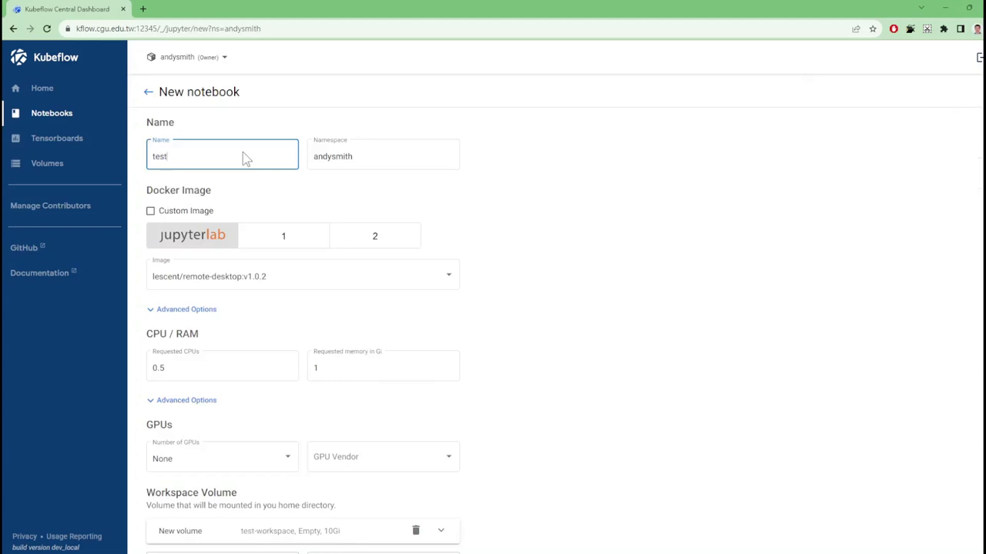
text(1005)
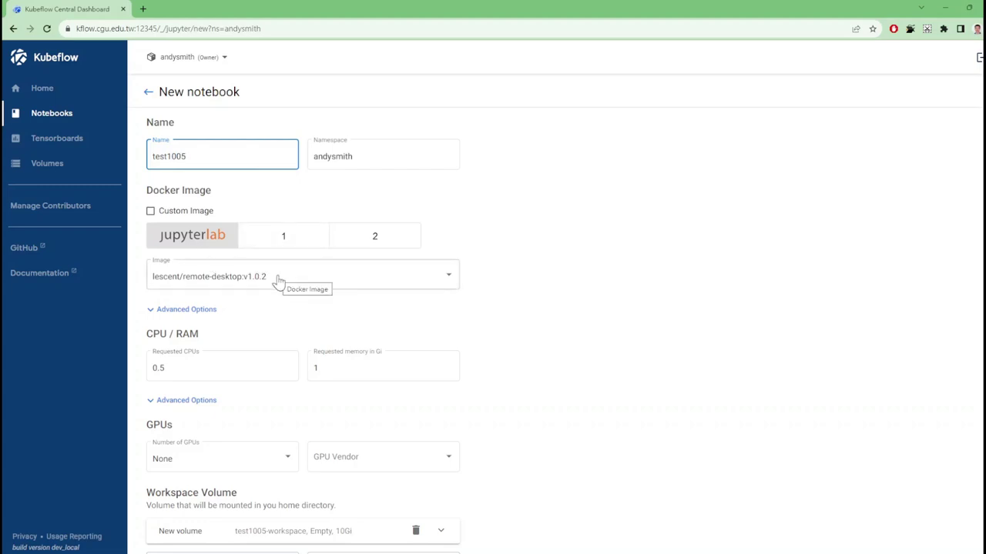
click(225, 368)
drag(225, 368, 125, 378)
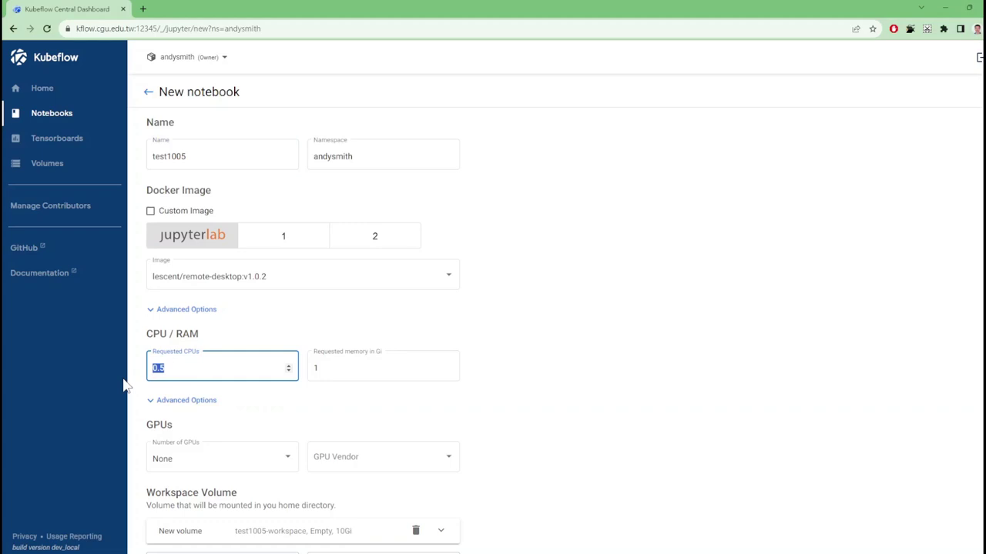
text(4)
click(325, 372)
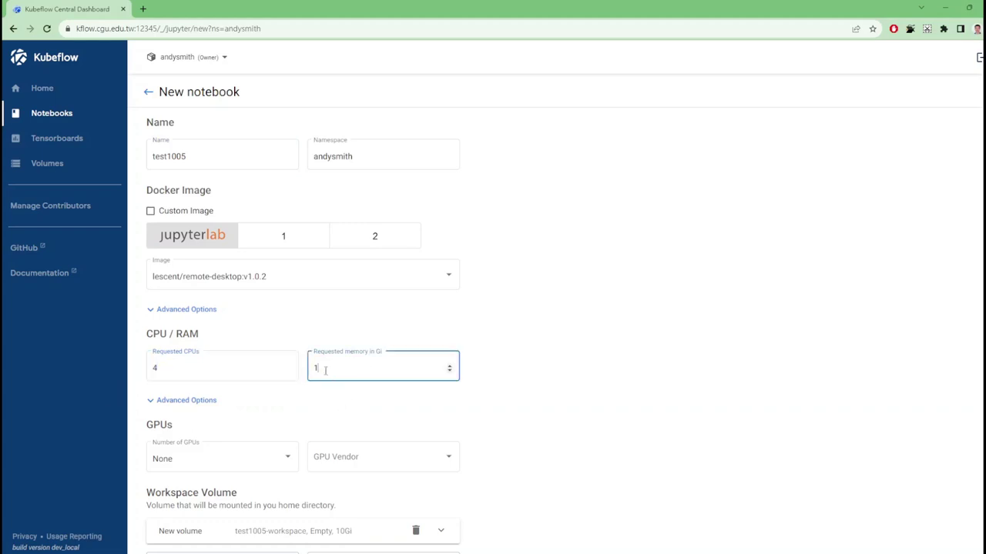
text(6)
Request 2 NVIDIA GPUs and launch the test1005 server
click(287, 462)
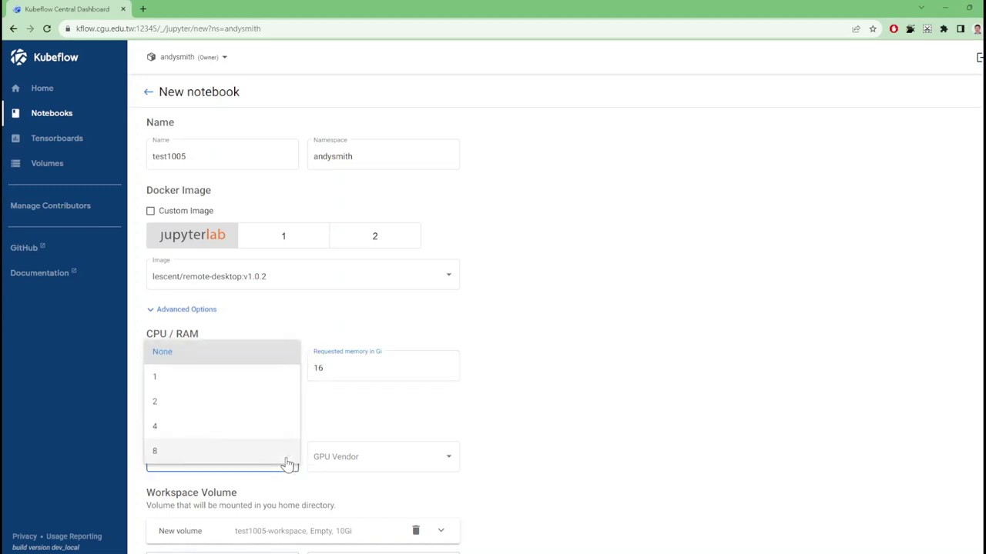
click(267, 405)
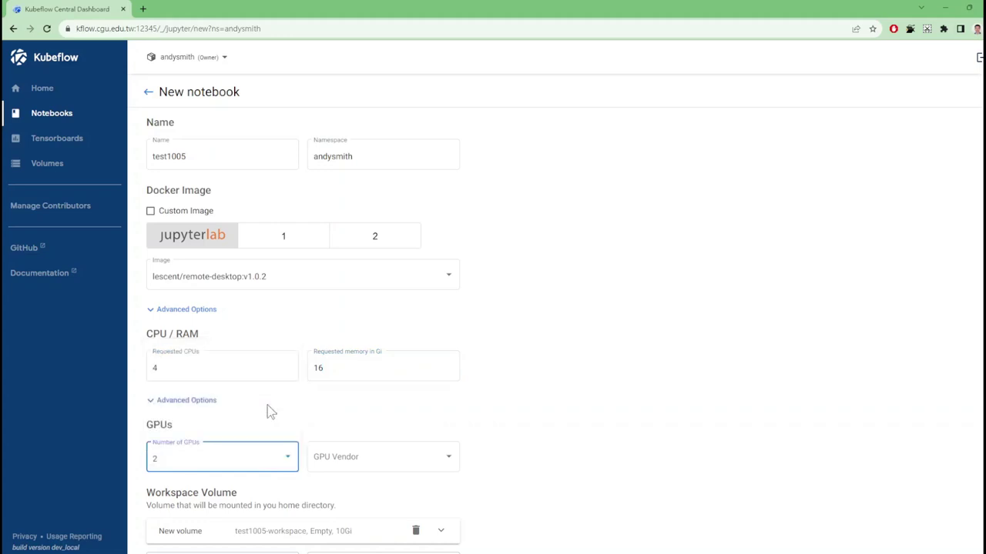
click(401, 457)
click(400, 462)
scroll(599, 428, down, 4)
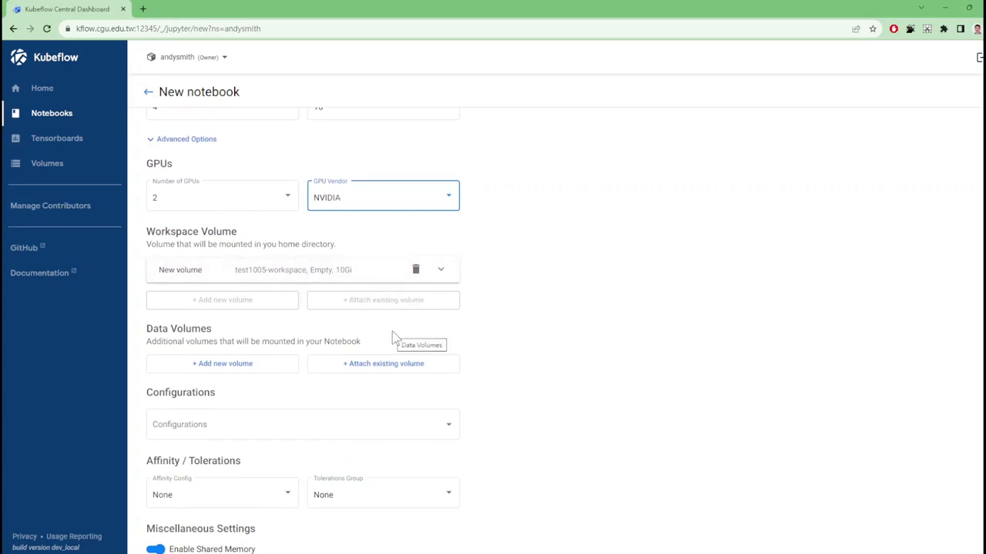
scroll(394, 335, down, 1)
click(171, 546)
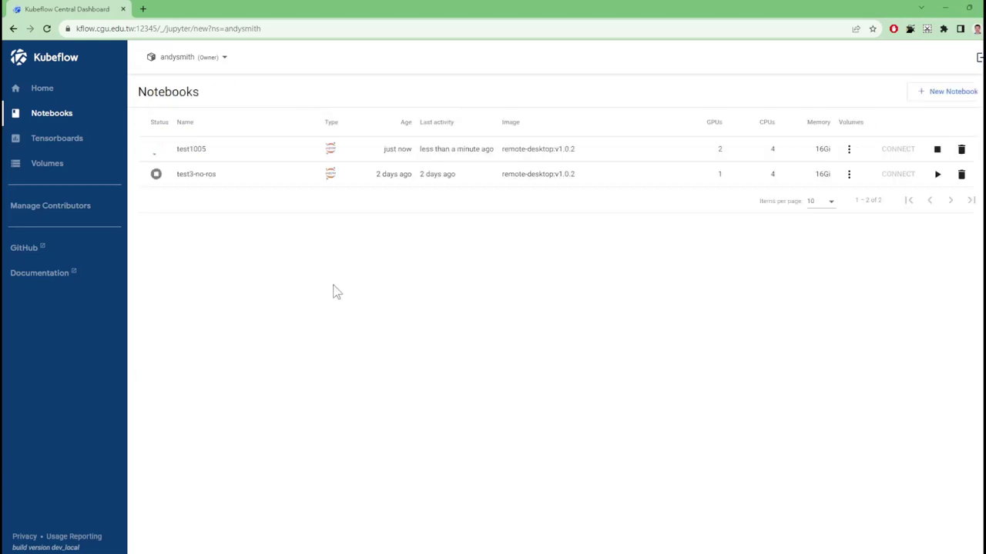
Once test1005 is ready, connect to it in a new tab
mouse_move(157, 151)
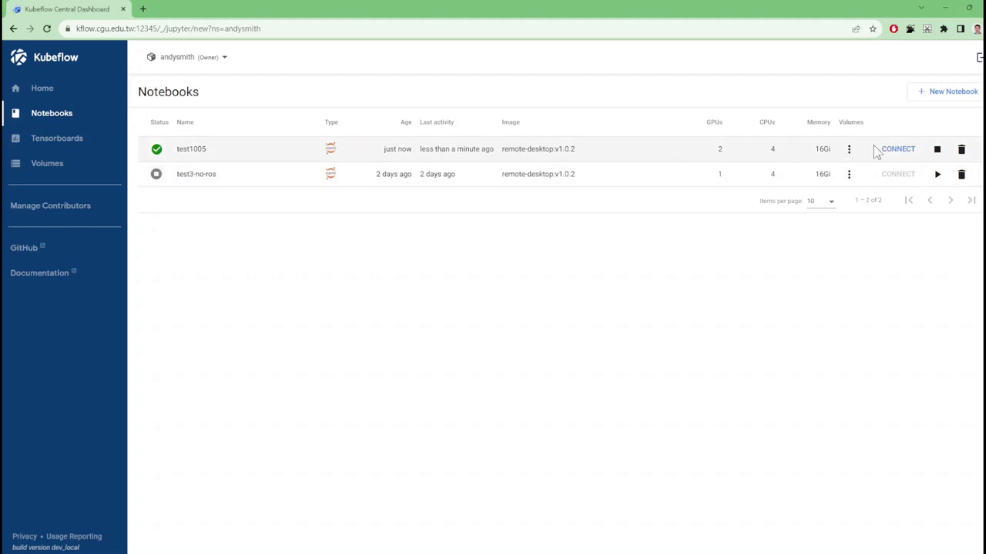
click(893, 153)
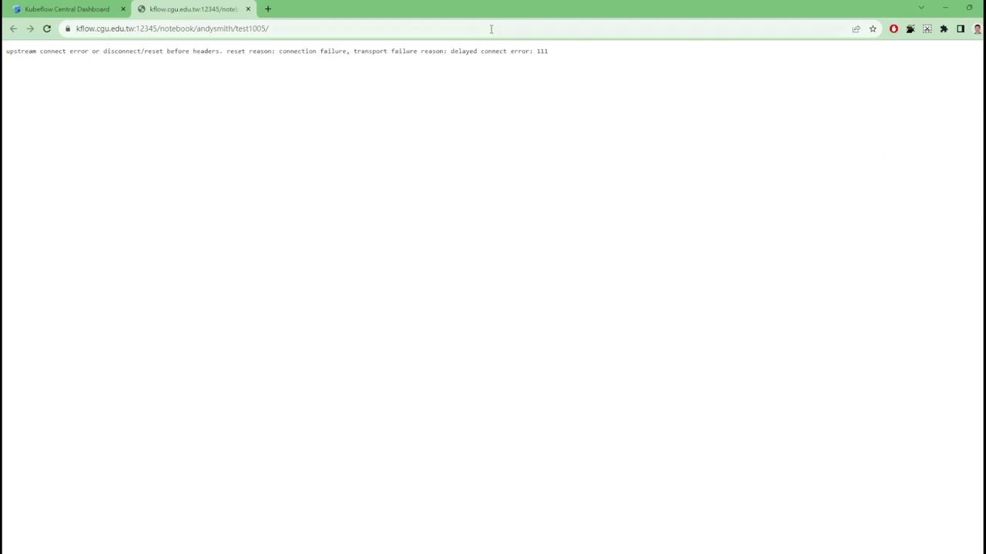
Reload the test1005 page, connect to the noVNC desktop, and show the session menu
click(46, 31)
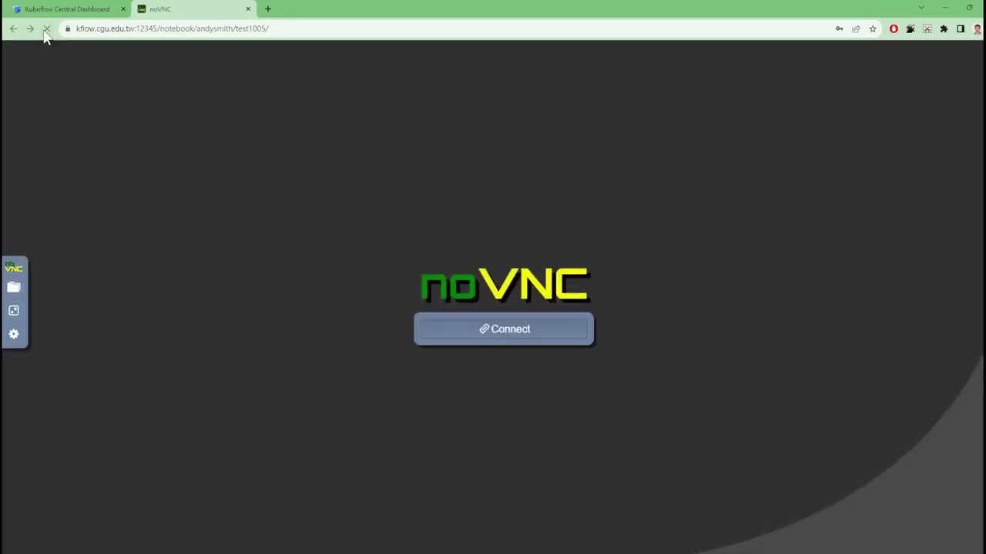
click(497, 332)
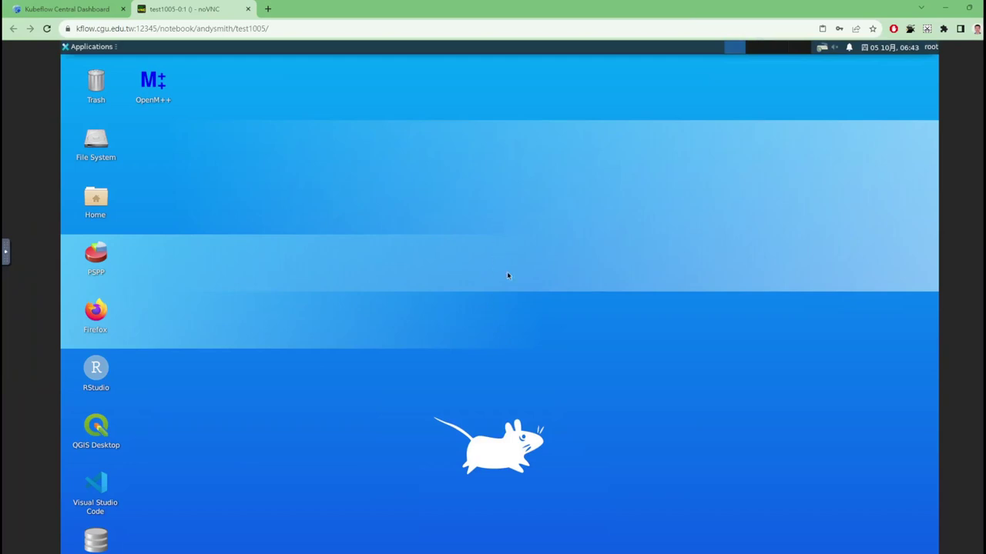
click(930, 47)
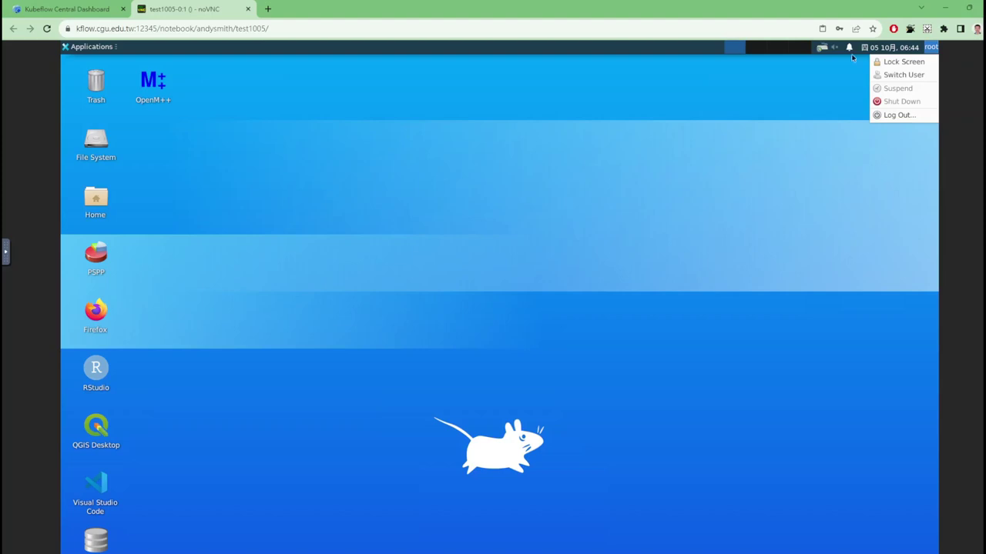
Back in the Kubeflow notebooks list, stop test1005 and confirm
click(108, 10)
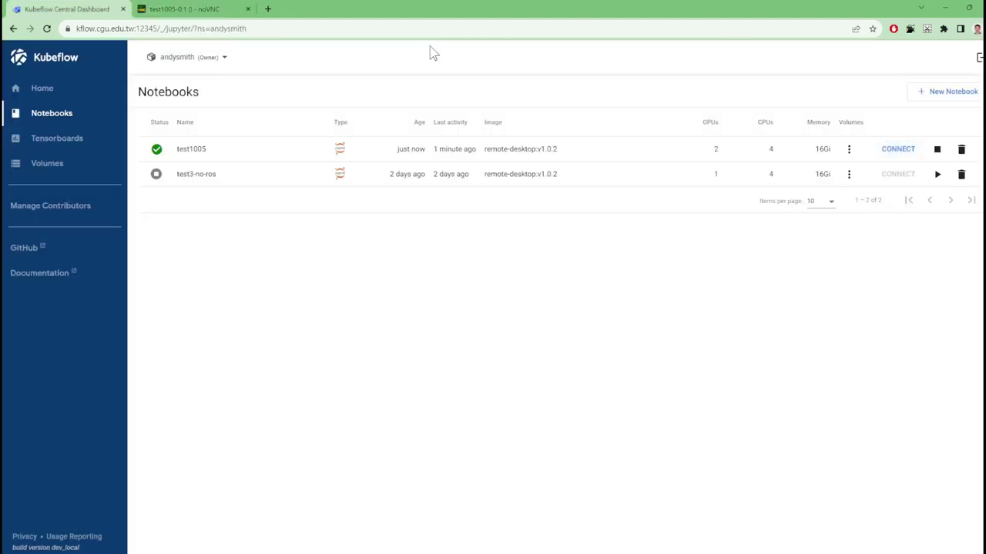
click(936, 150)
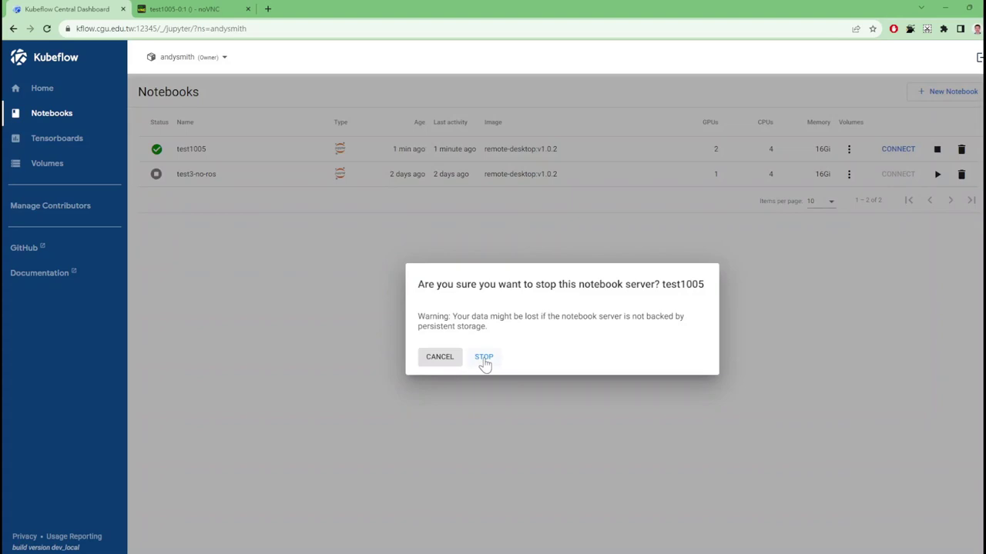
click(484, 358)
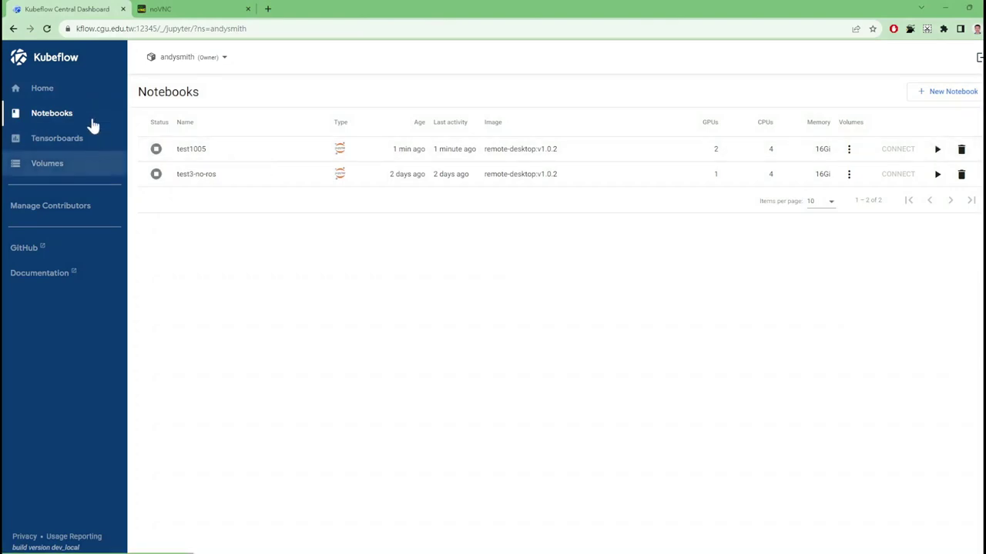
Start an advanced new notebook named test2 on the jupyterlab-cpu:v1.0.1 image
click(950, 93)
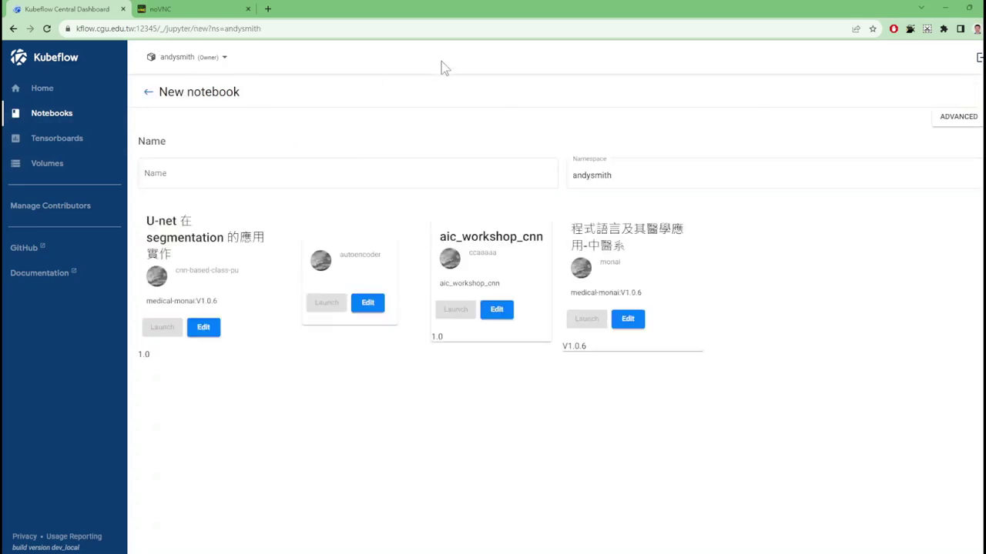
click(966, 124)
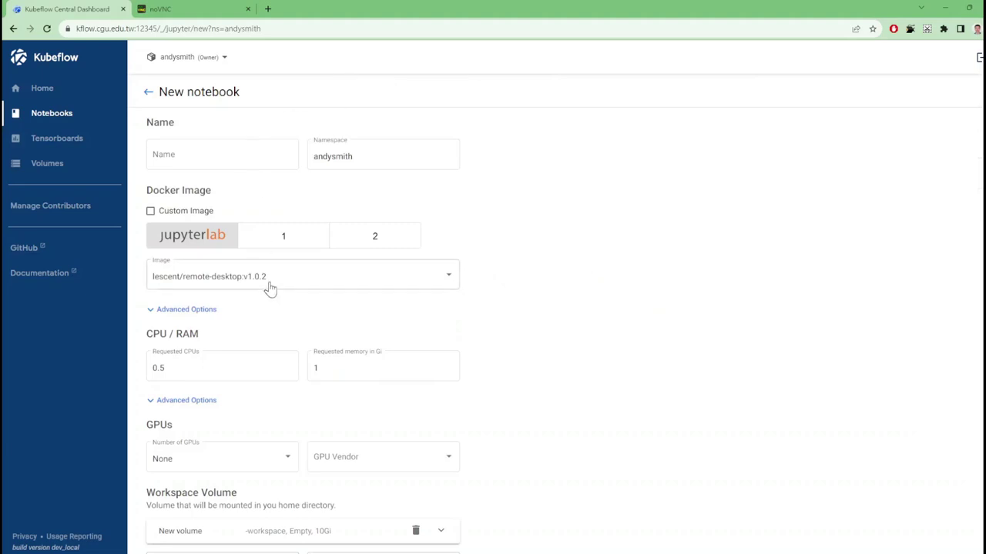
click(204, 278)
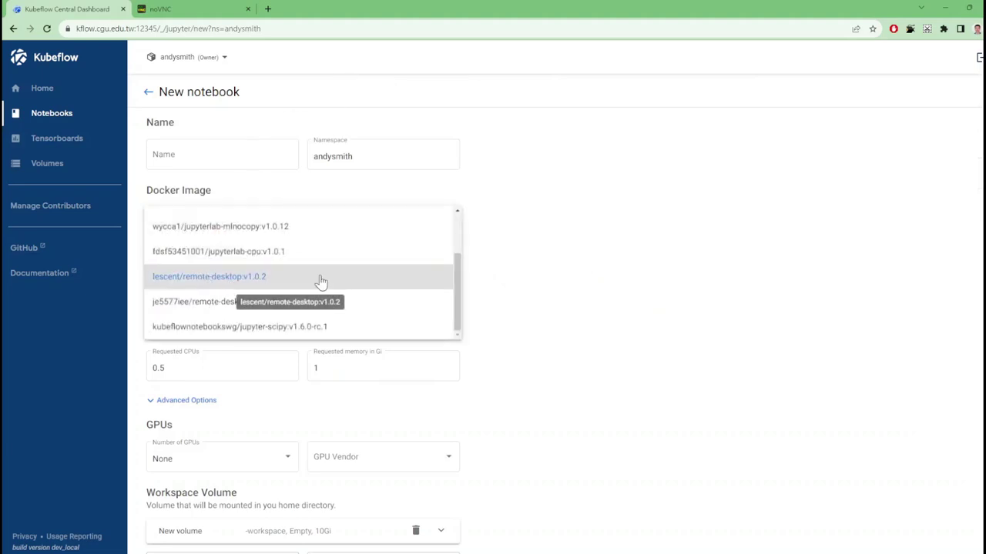
click(295, 256)
click(247, 158)
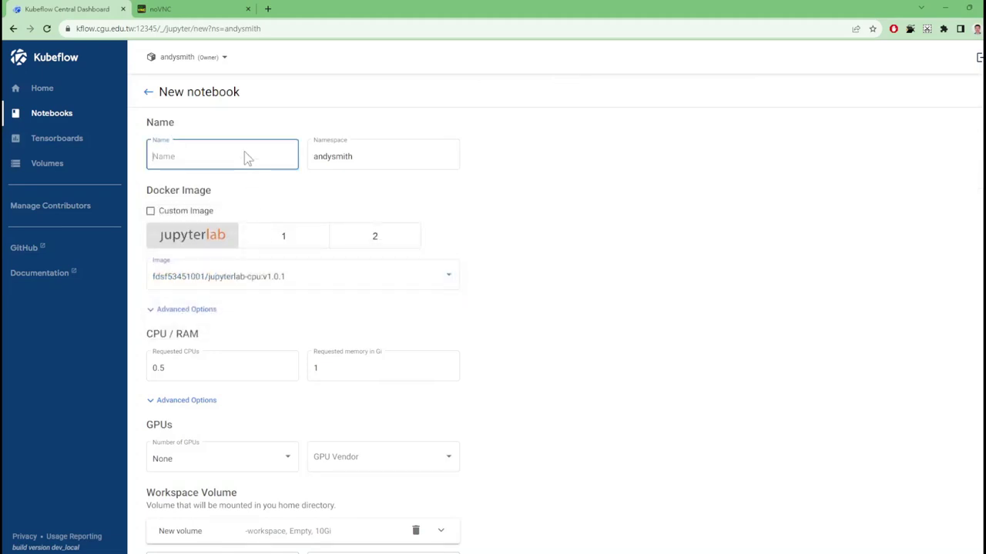
text(test2)
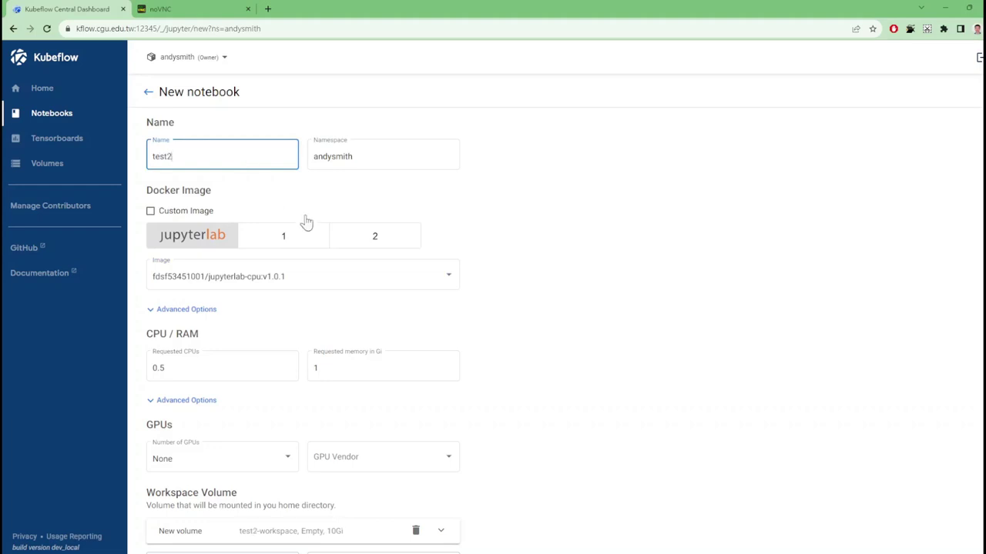
Set test2 to 4 CPUs and 11.9 Gi memory
click(254, 369)
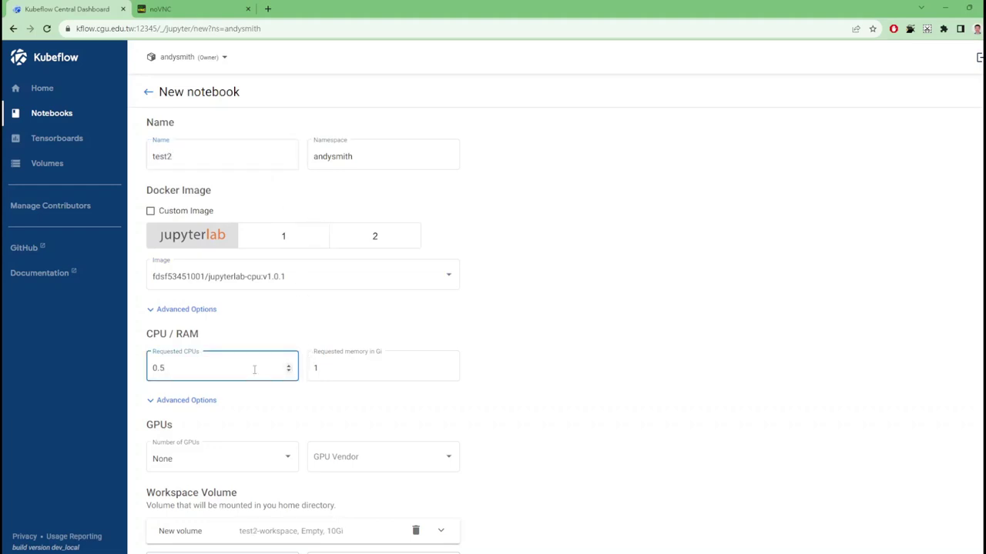
key(BackSpace)
key(BackSpace)
key(BackSpace)
text(4)
click(356, 368)
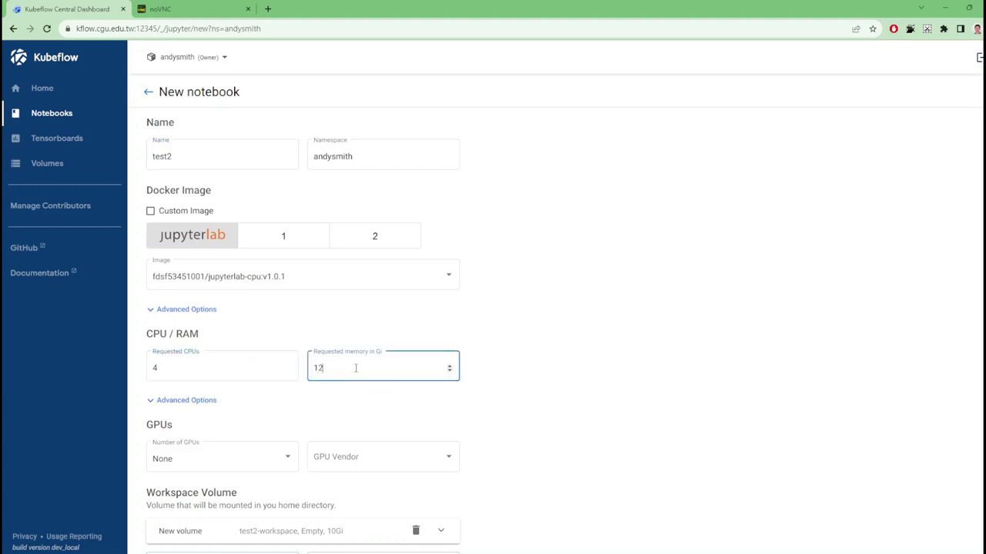
text(2)
Request one NVIDIA GPU and launch the test2 server
scroll(388, 369, down, 2)
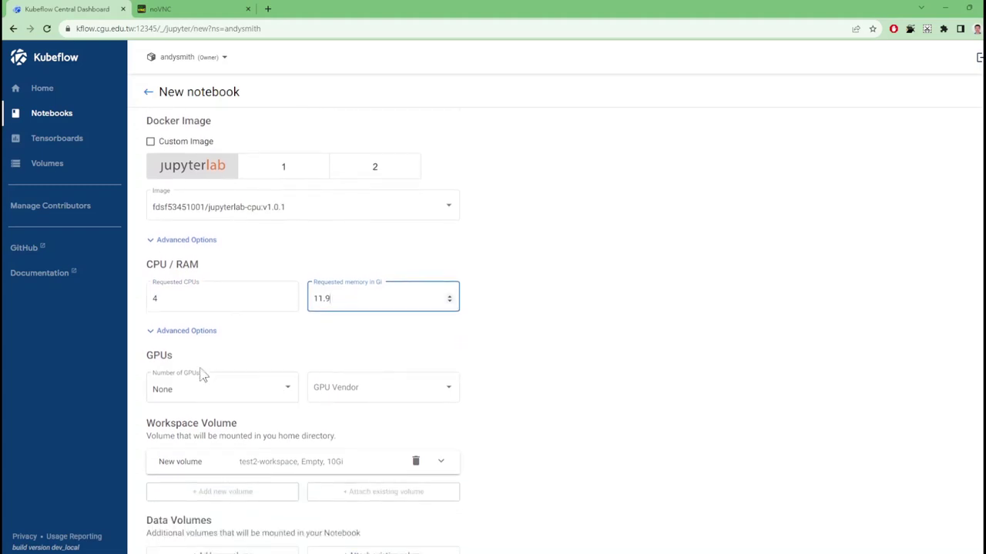
scroll(275, 359, down, 3)
scroll(277, 359, down, 1)
scroll(299, 235, up, 1)
click(287, 240)
click(279, 265)
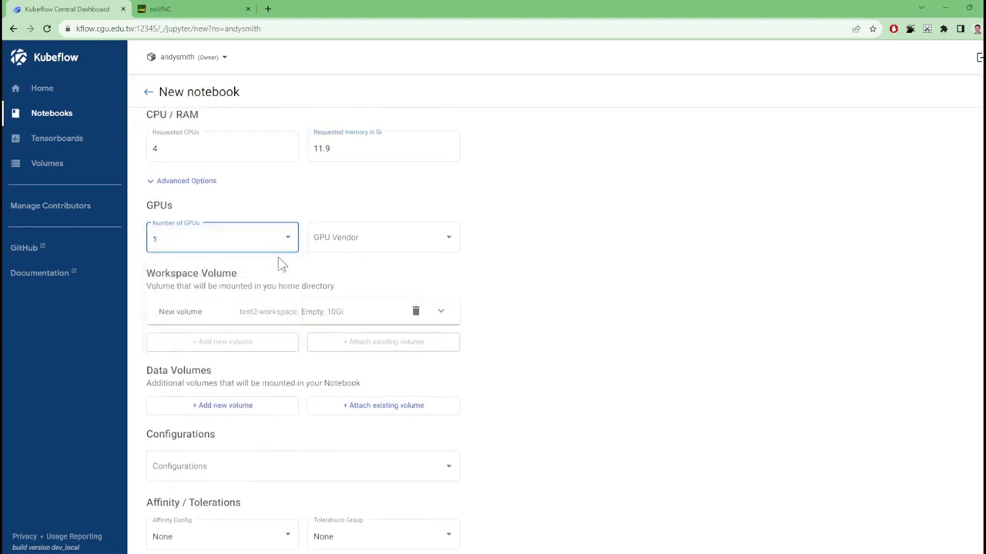
click(391, 253)
click(391, 249)
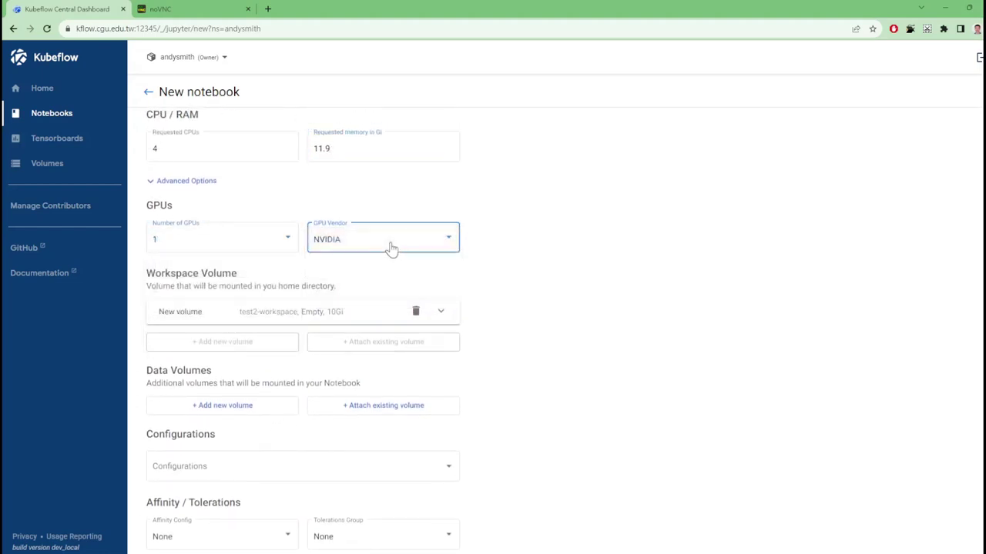
scroll(374, 359, down, 1)
click(160, 546)
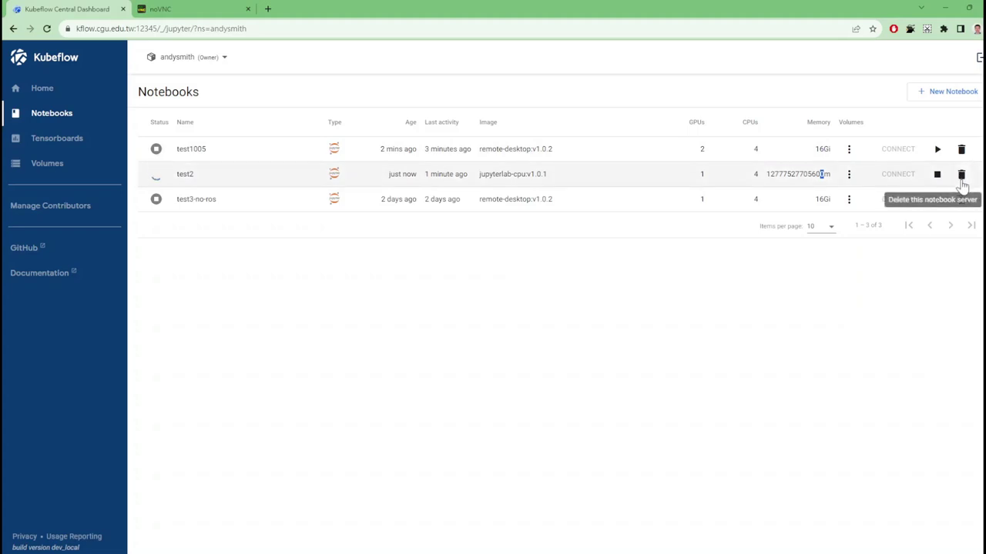
Delete the test2 notebook server and open a fresh New notebook form
click(961, 177)
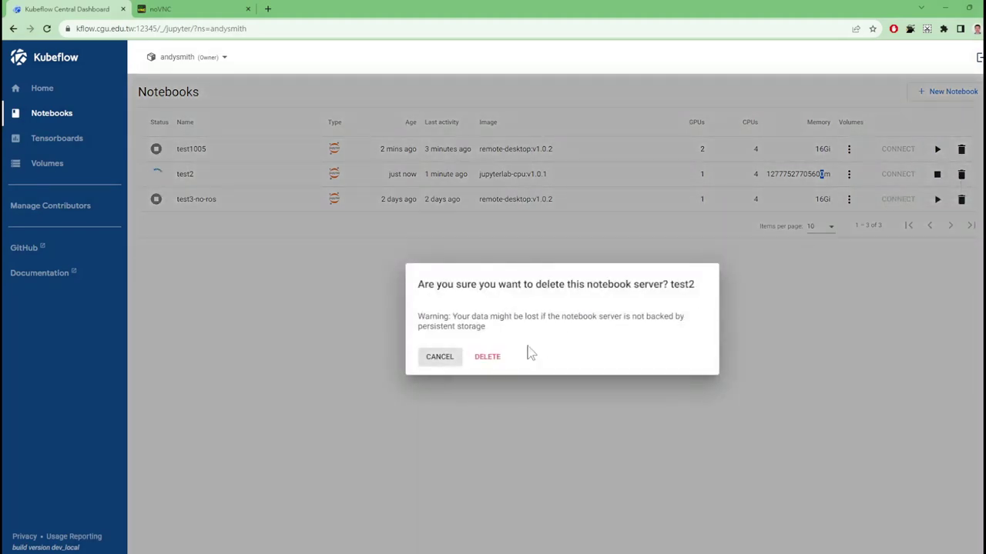
click(487, 358)
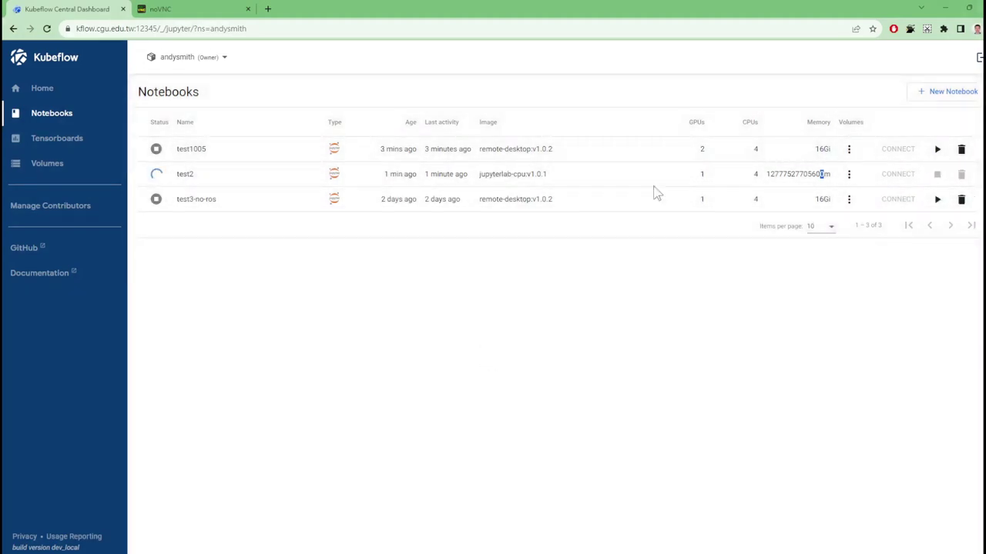
click(930, 92)
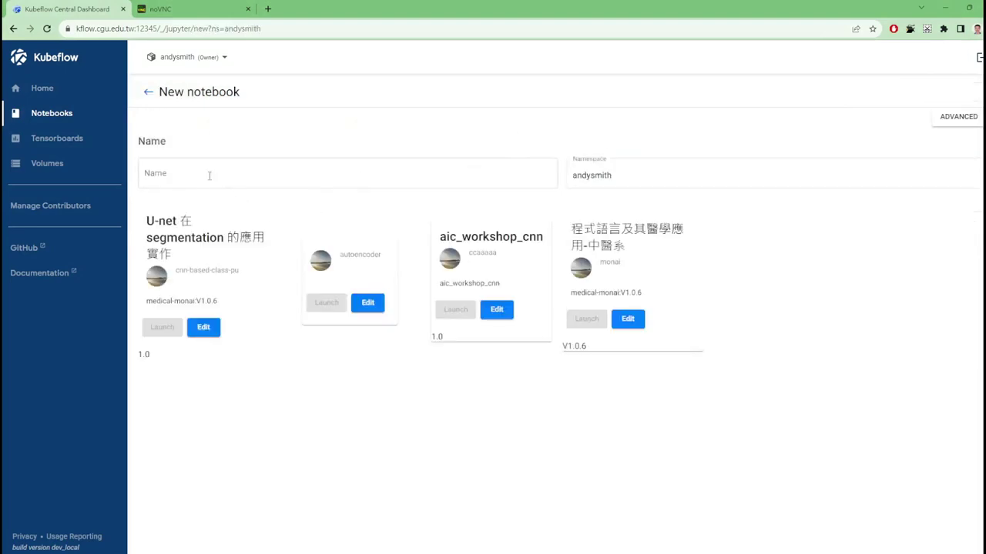
In the advanced form, name the notebook test3 and set memory to 8 Gi
click(948, 122)
click(259, 155)
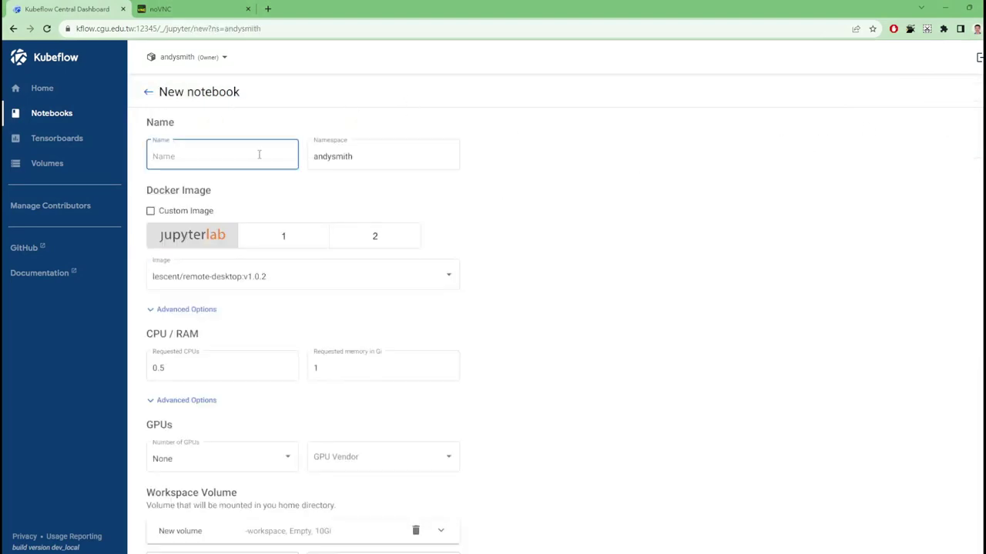
text(test3)
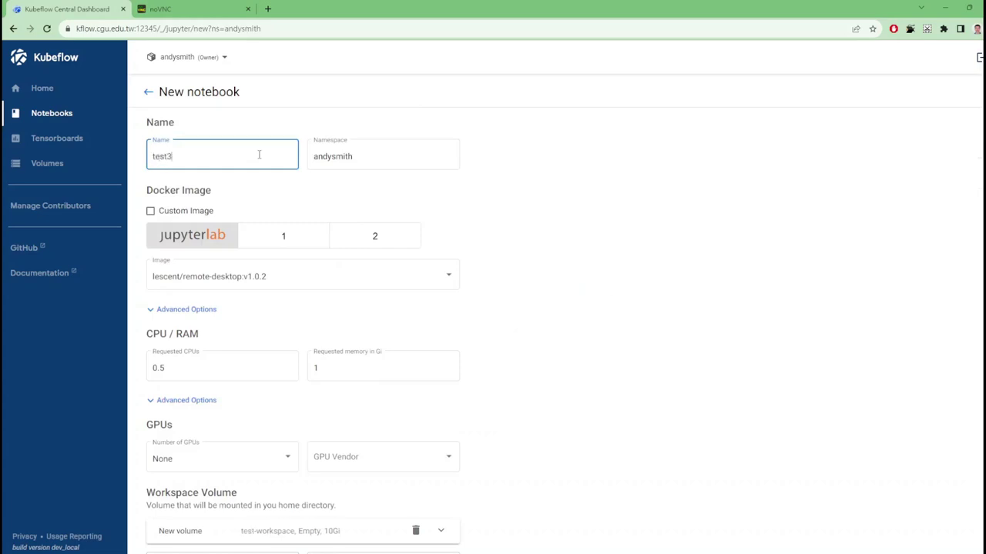
click(251, 367)
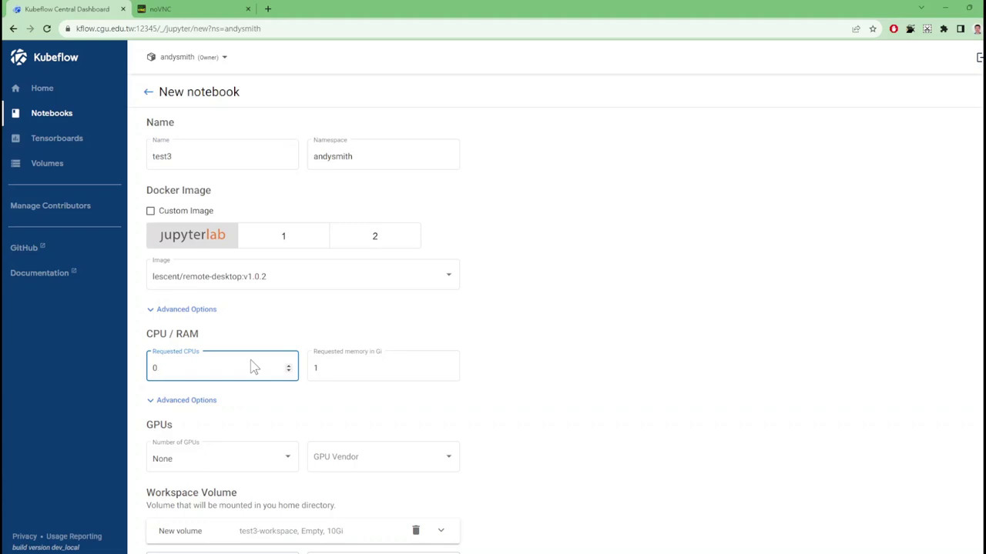
key(Tab)
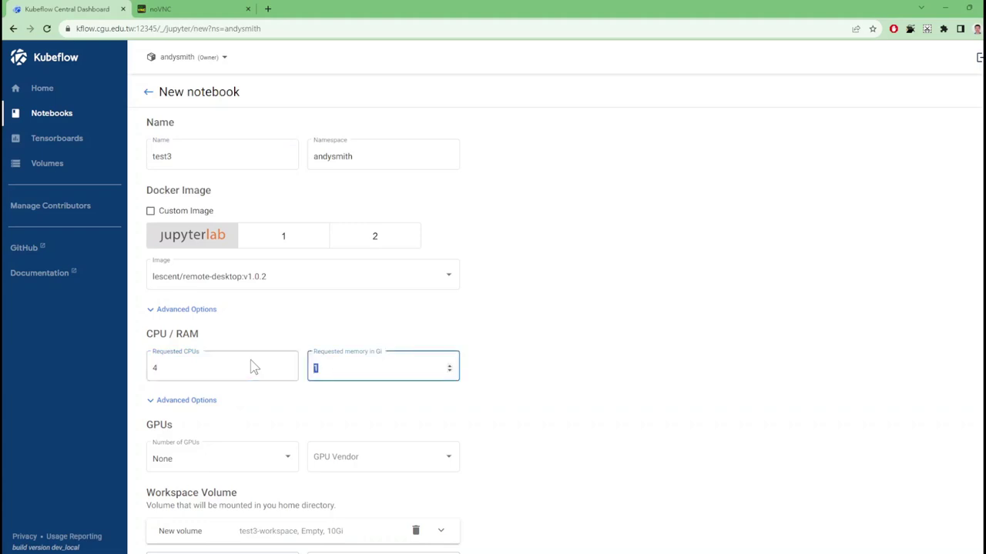
text(8)
Request one NVIDIA GPU and launch test3
scroll(322, 351, down, 2)
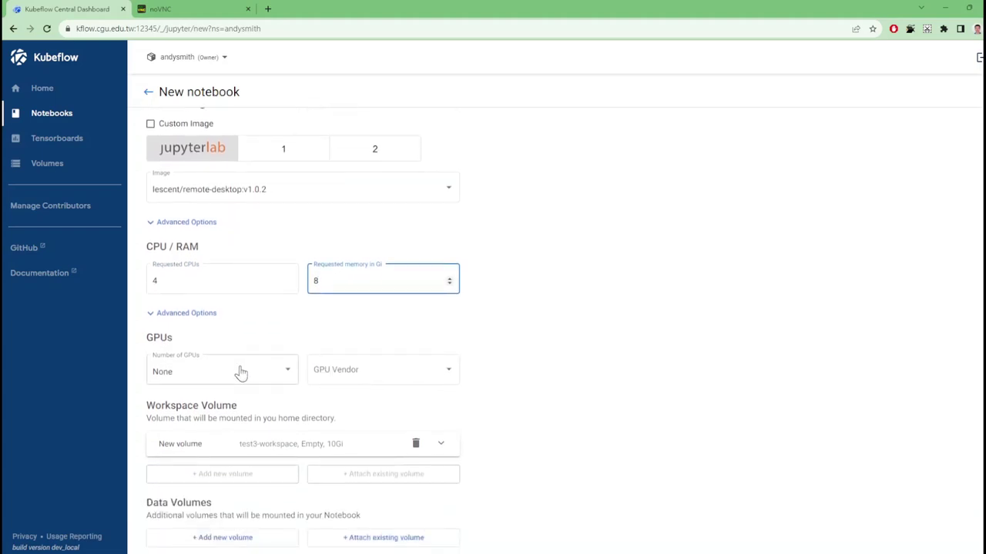
click(241, 373)
click(231, 392)
click(336, 377)
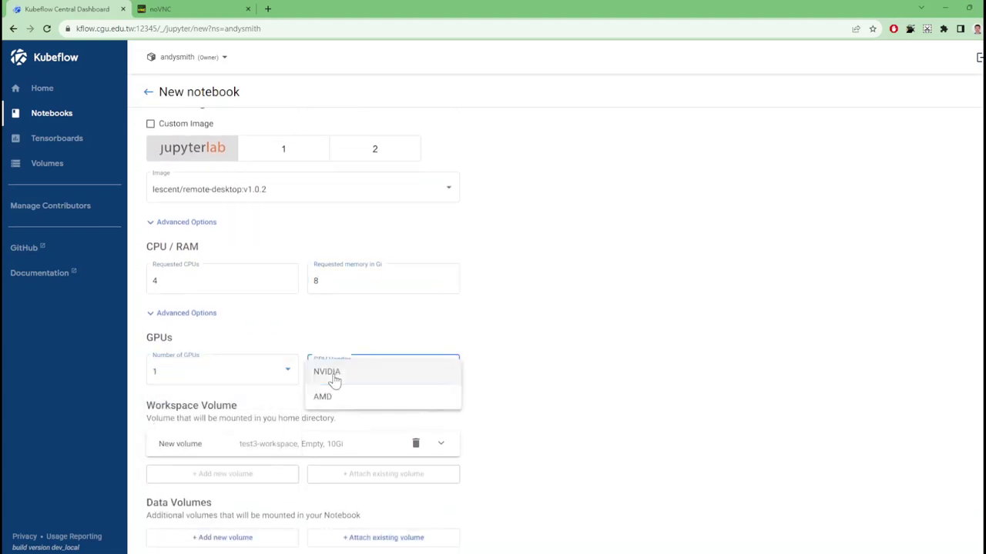
click(331, 375)
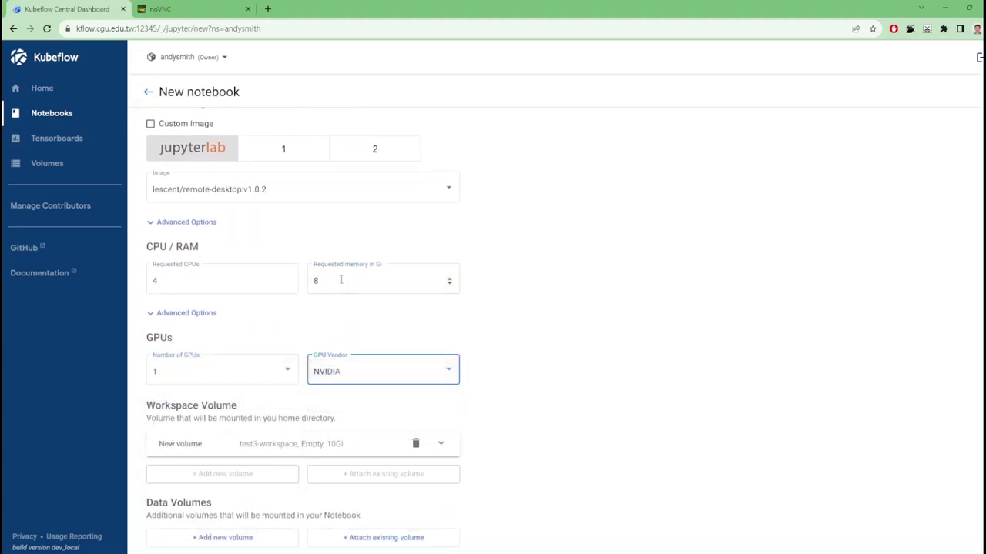
scroll(352, 363, down, 4)
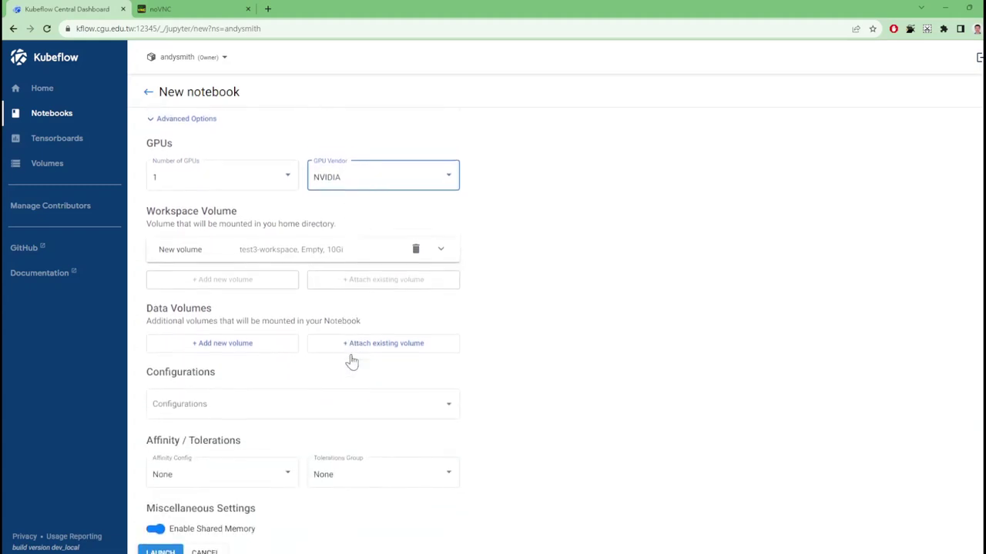
click(157, 543)
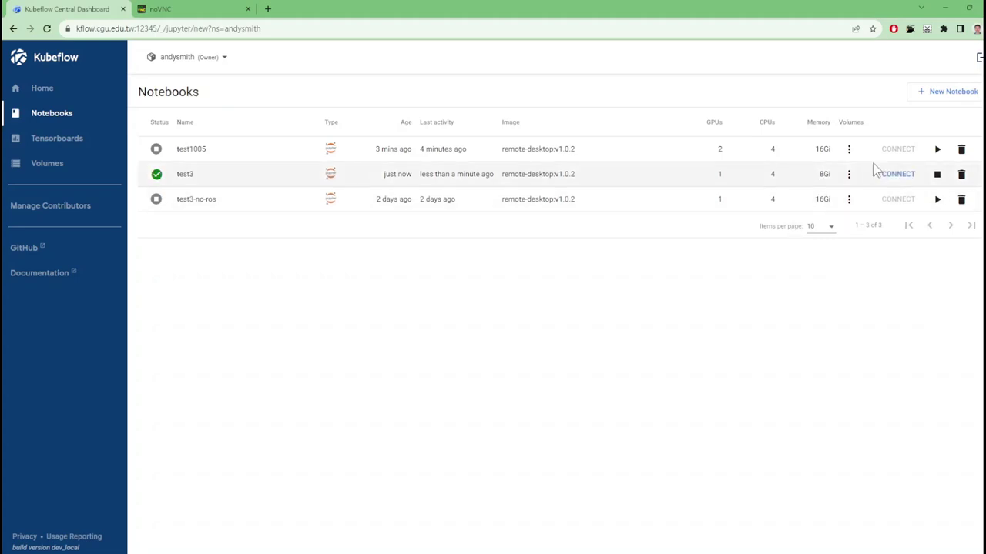
click(893, 176)
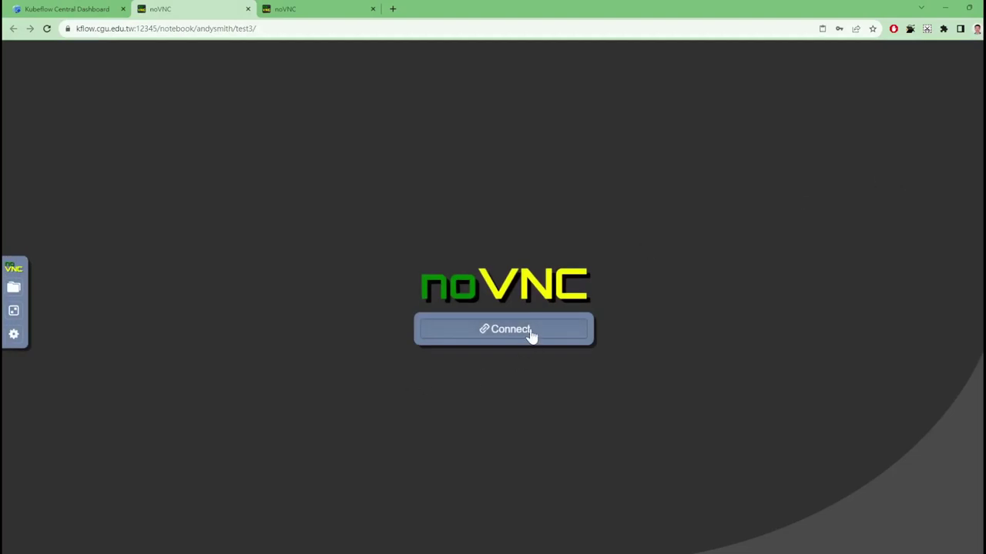
click(531, 333)
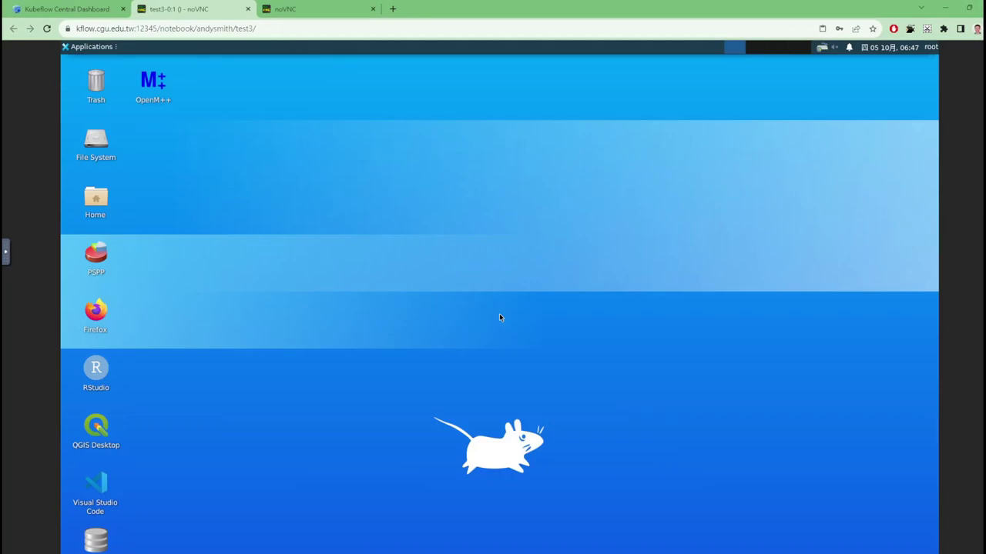
click(247, 9)
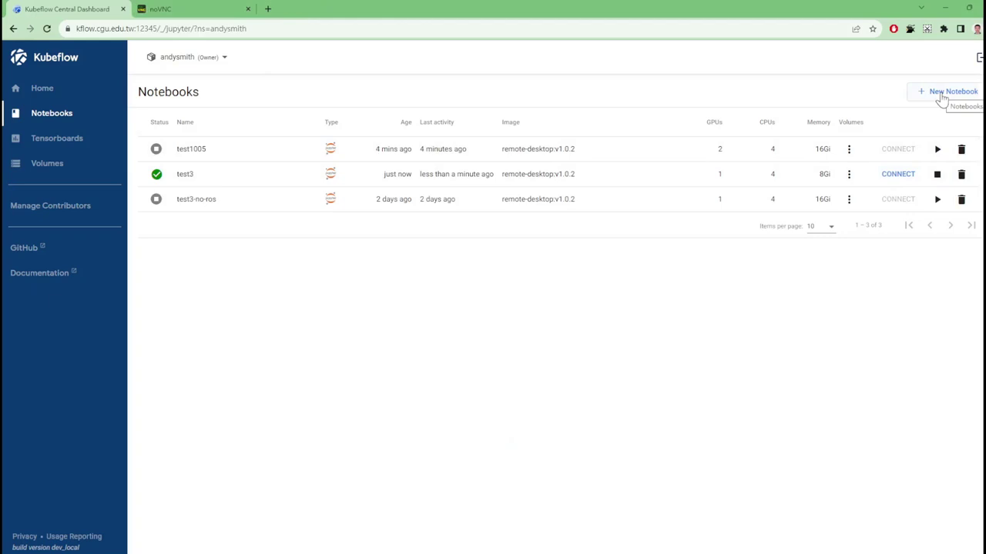
Start an advanced new notebook named test4 on the jupyterlab-cpu:v1.0.1 image
mouse_move(500, 179)
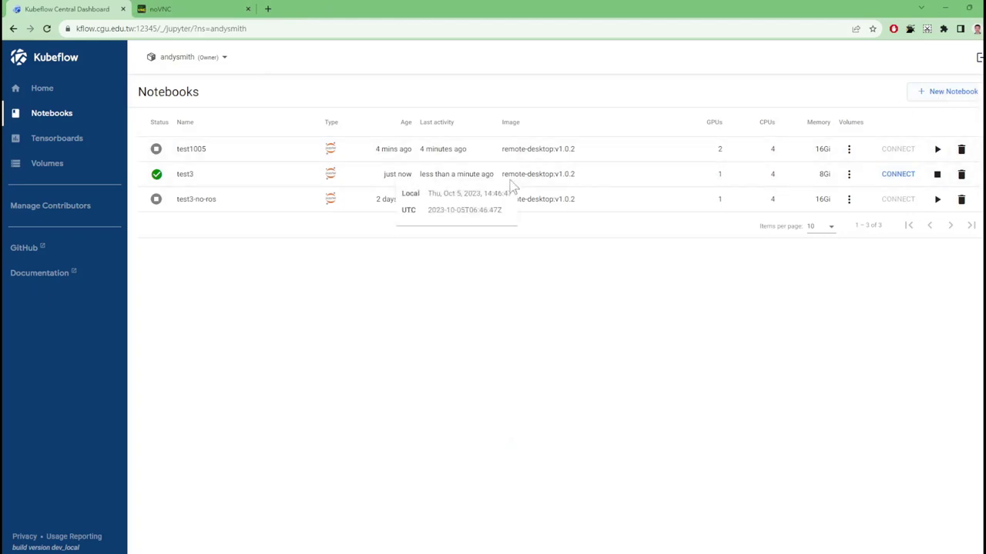
click(934, 99)
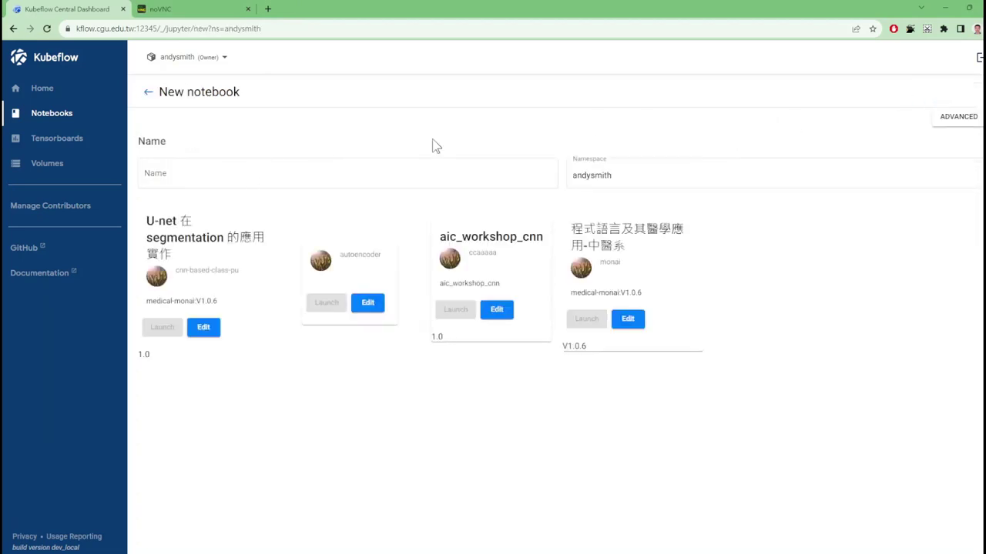
click(952, 120)
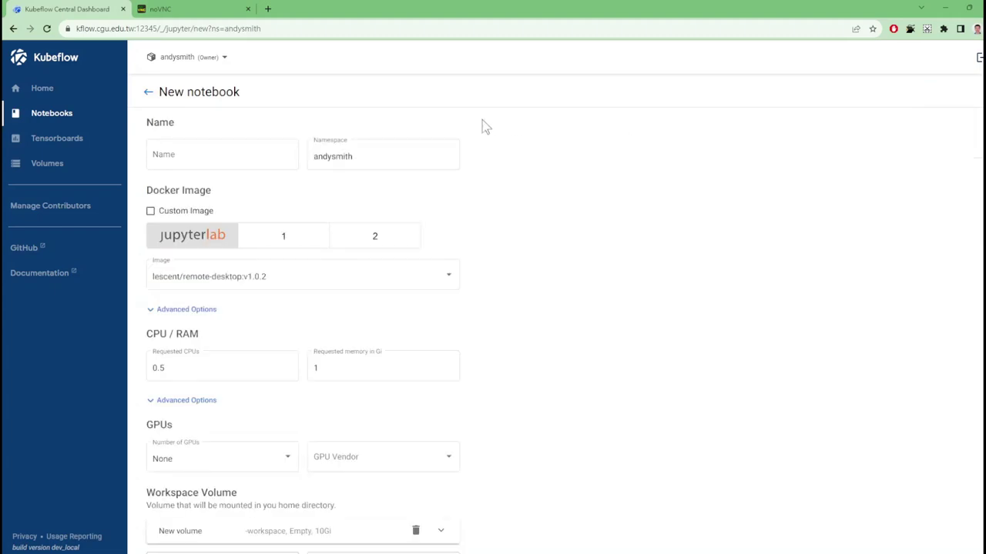
click(254, 154)
text(test4)
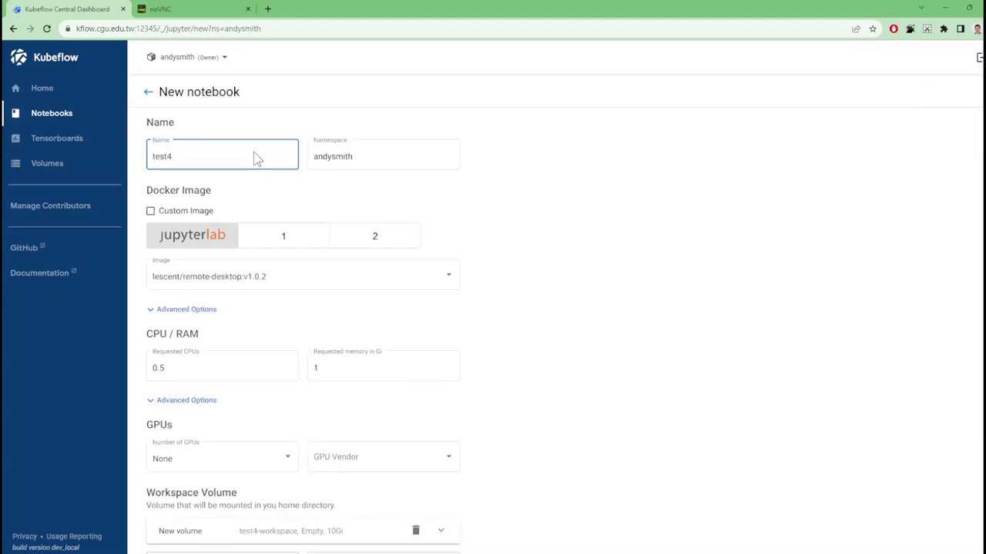
click(293, 286)
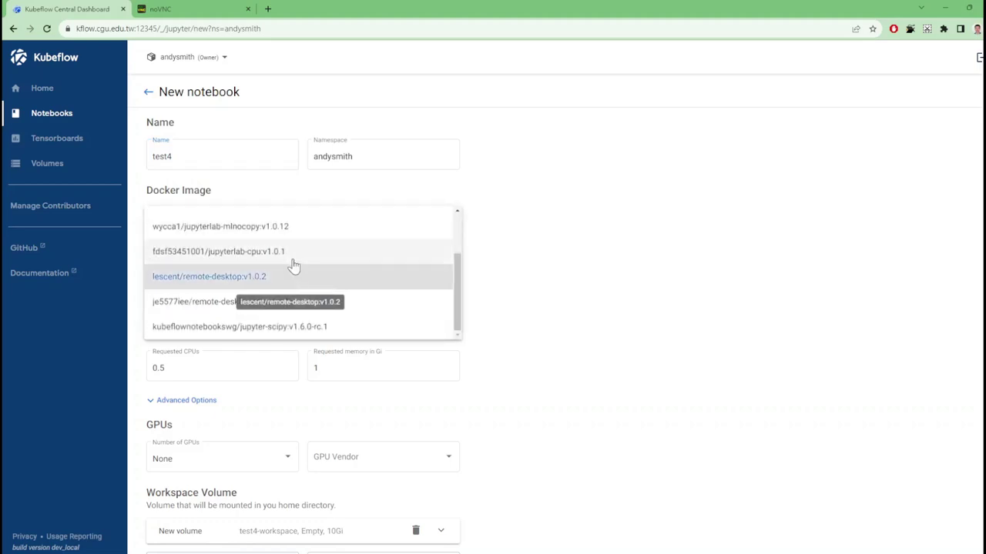
click(295, 258)
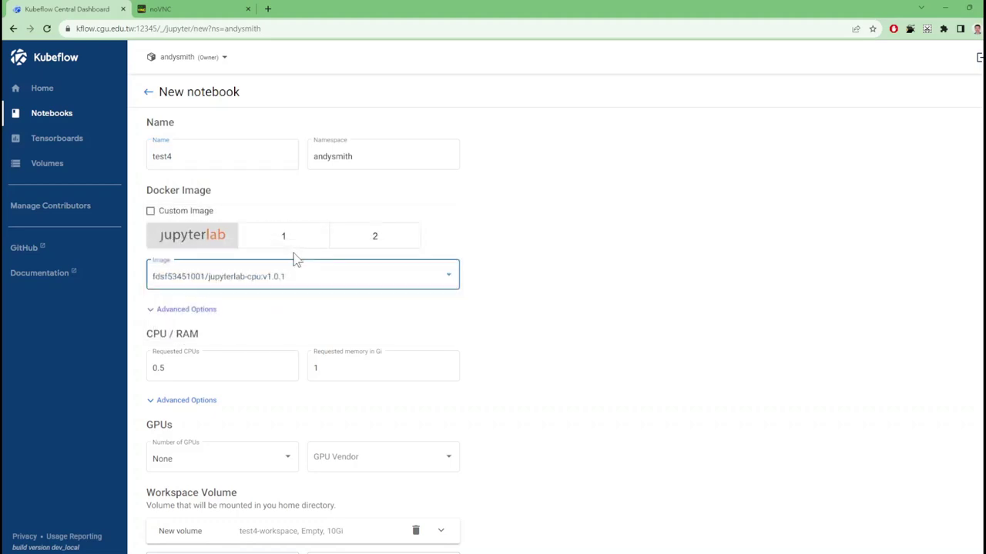
Give test4 4 CPUs and 12 Gi memory, then launch it
click(245, 372)
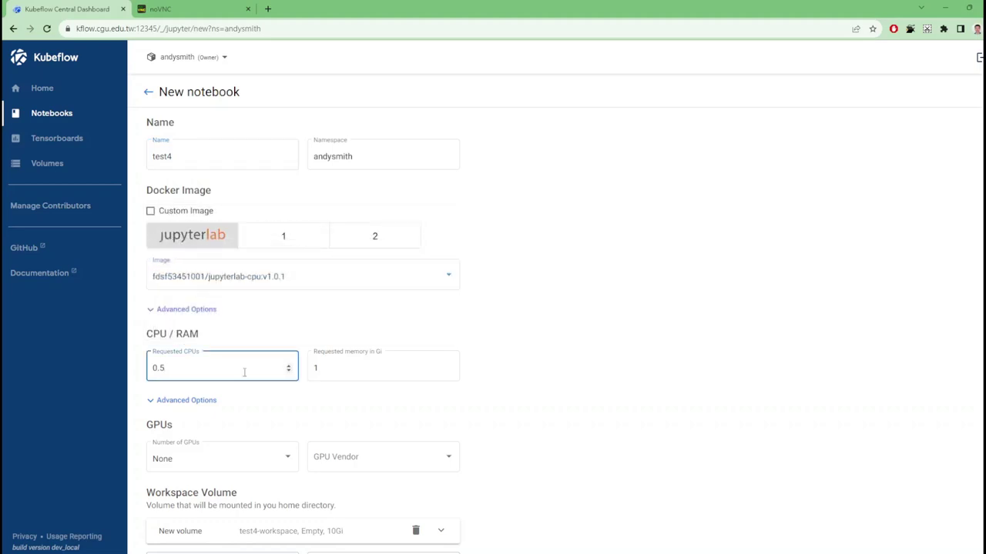
key(BackSpace)
key(BackSpace)
text(4)
key(Tab)
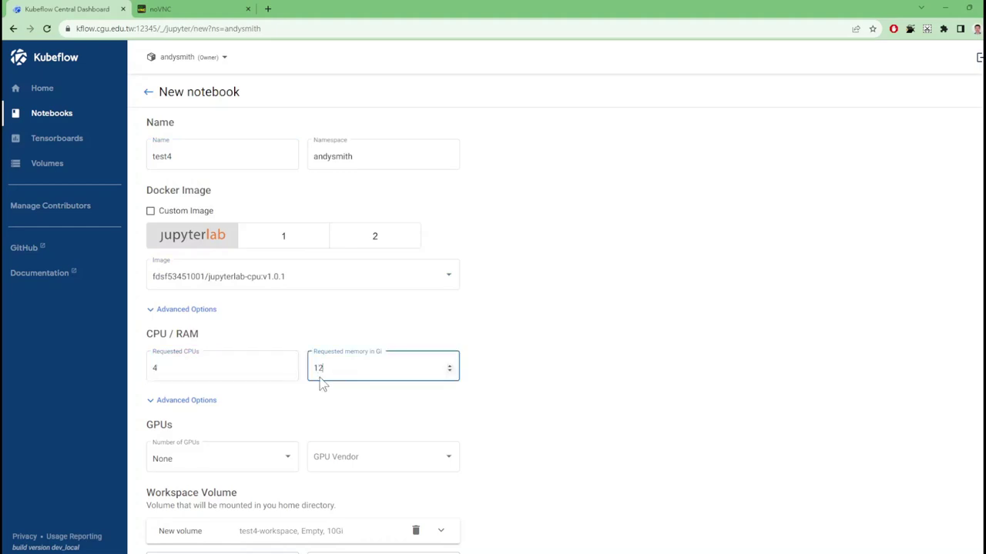
scroll(266, 292, down, 1)
scroll(264, 341, down, 1)
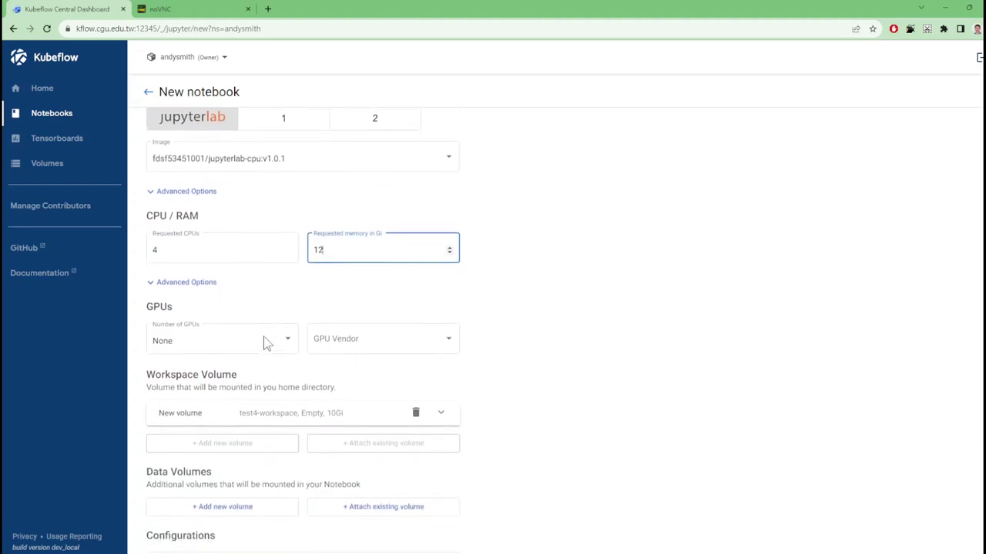
scroll(216, 312, down, 3)
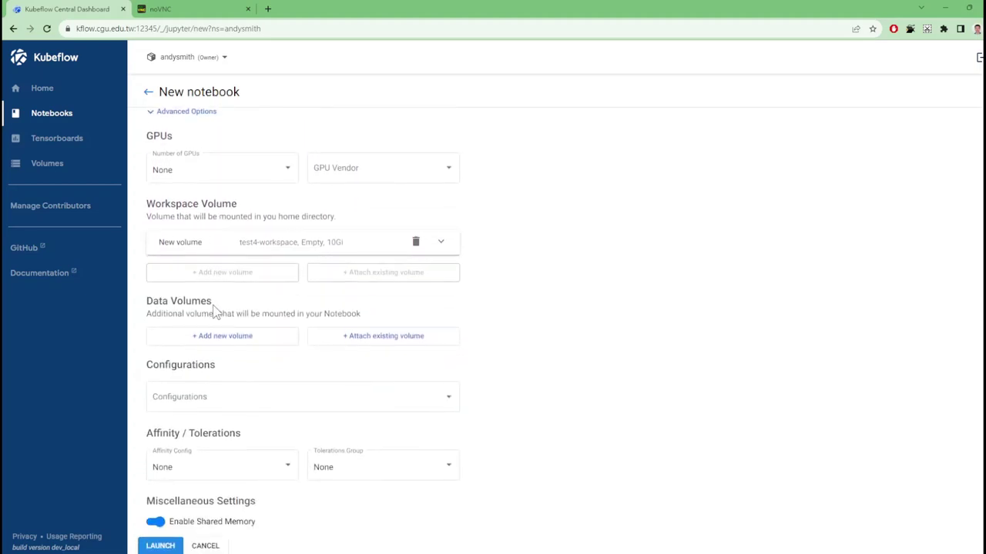
click(160, 546)
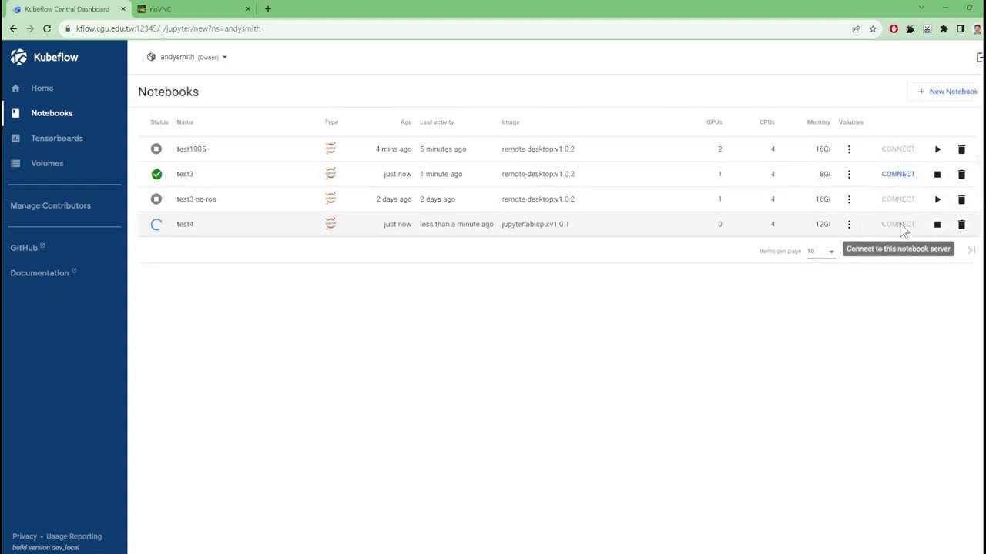
Stop the test3 notebook server, then connect to test4 and reload its tab until JupyterLab appears
click(935, 176)
click(487, 361)
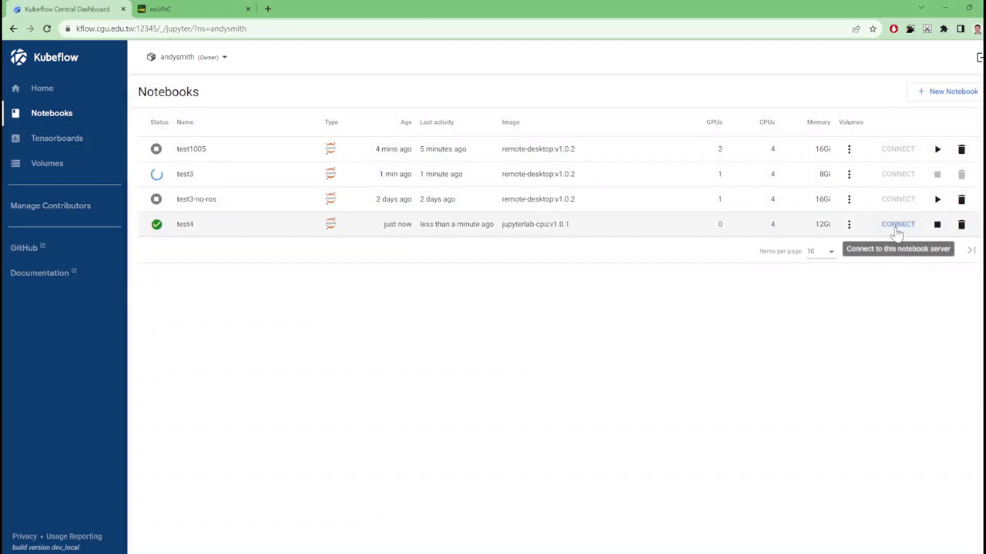
click(898, 231)
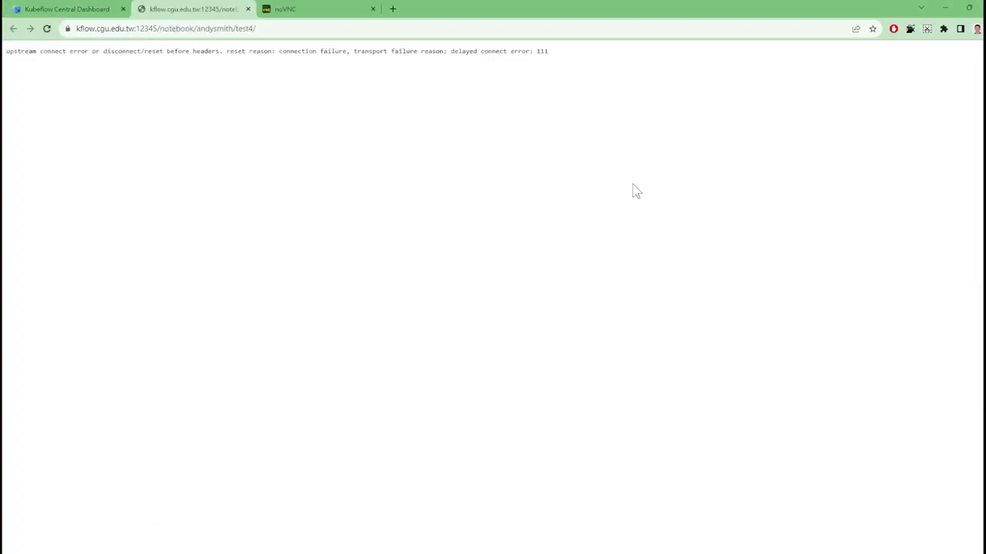
click(47, 29)
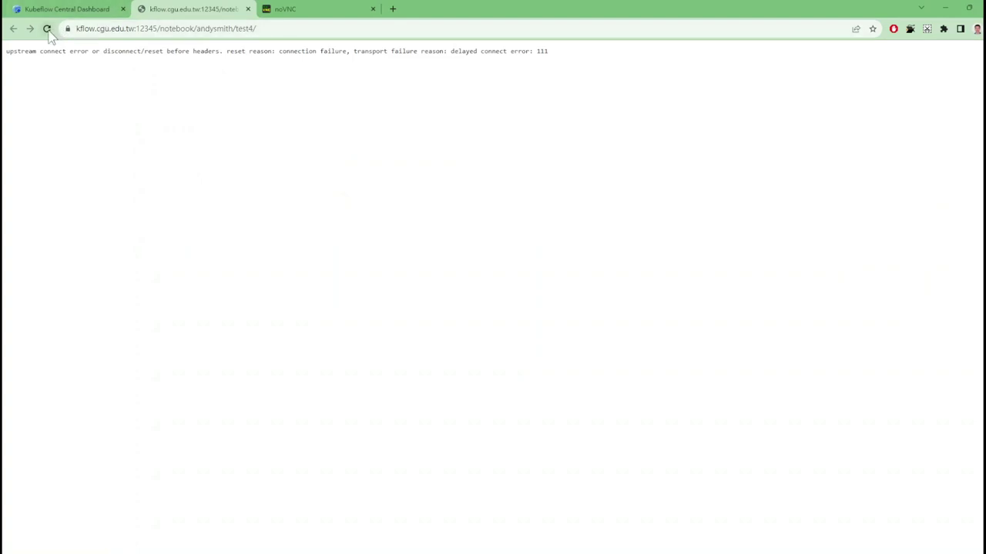
click(47, 29)
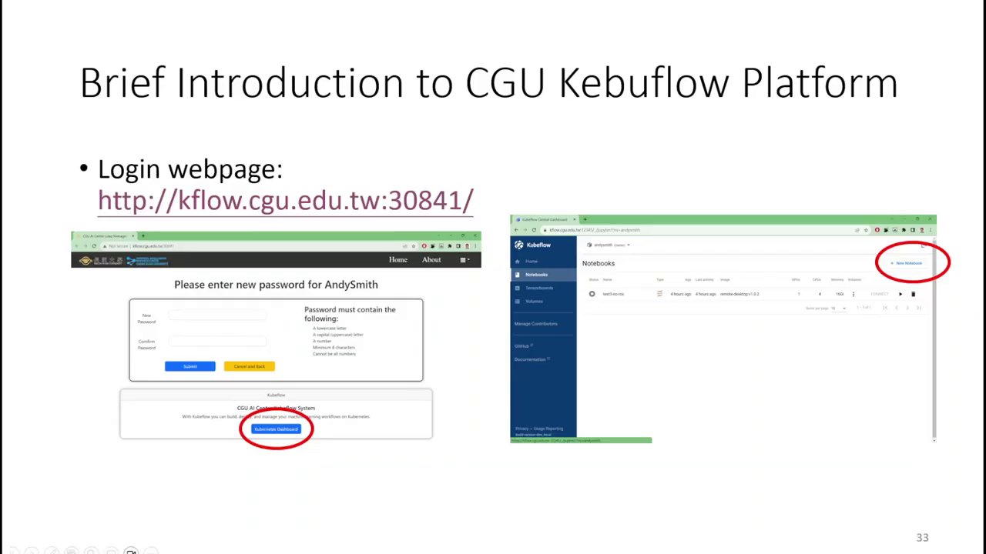
Advance the slideshow forward toward slide 36, the Docker Image List
key(Right)
key(Right)
key(Right)
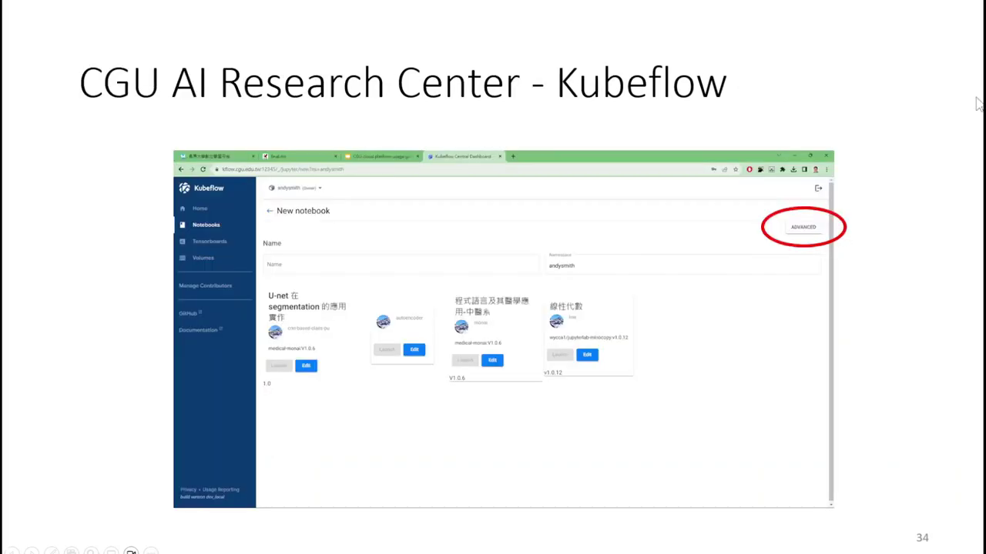